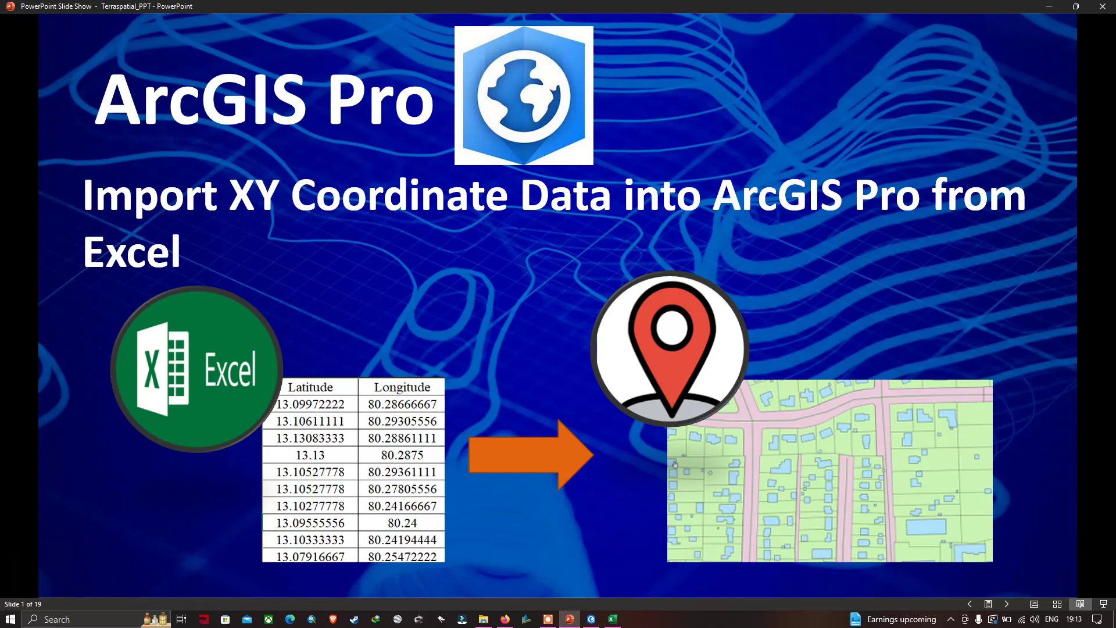
# Leave the PowerPoint title slide and switch to the ArcGIS Pro project with its Topographic basemap.
pyautogui.hotkey('alt', 'Tab')
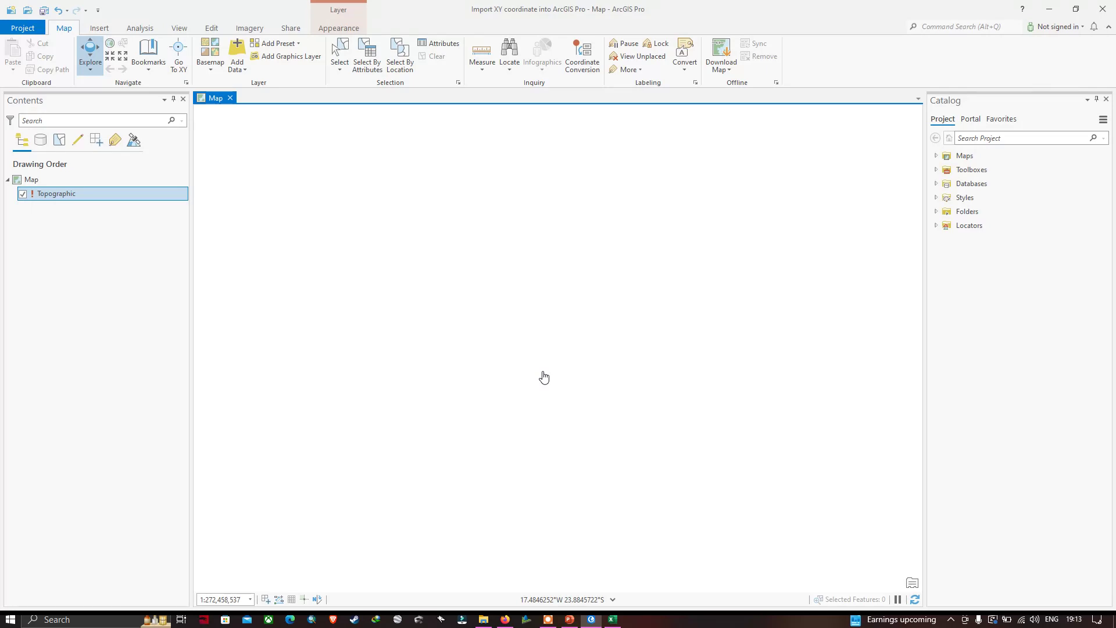
# Switch to the Post_monsoon_peroid workbook listing the 17 wells' latitude, longitude and location.
pyautogui.hotkey('alt', 'Tab')
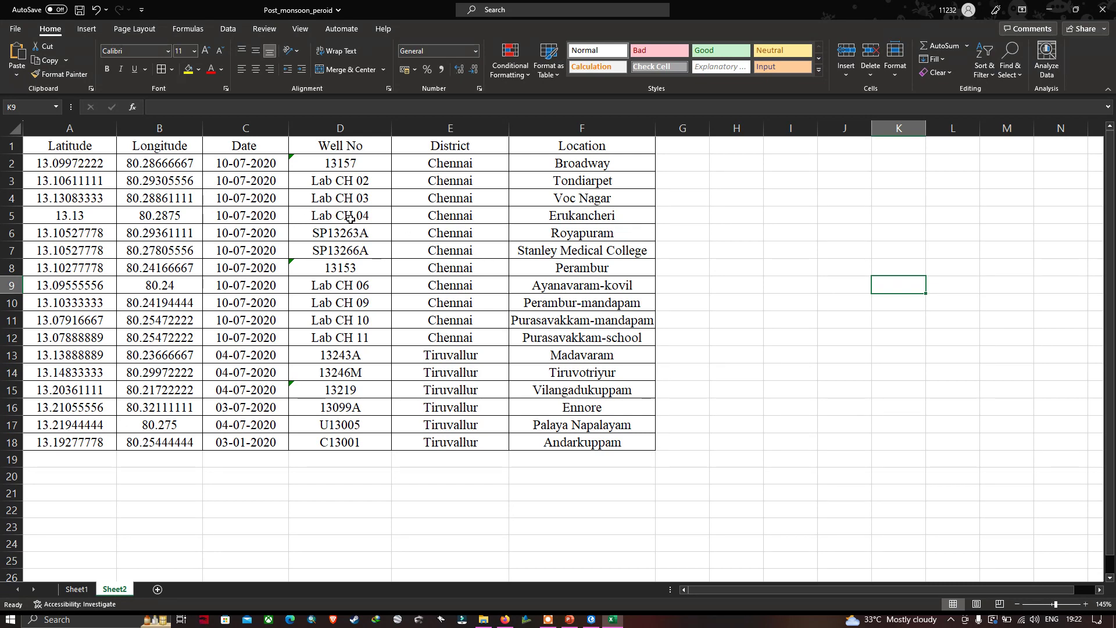
# Save the well sheet as CSV (Comma delimited) Post_monsoon_peroid, keeping only the active sheet.
pyautogui.click(16, 30)
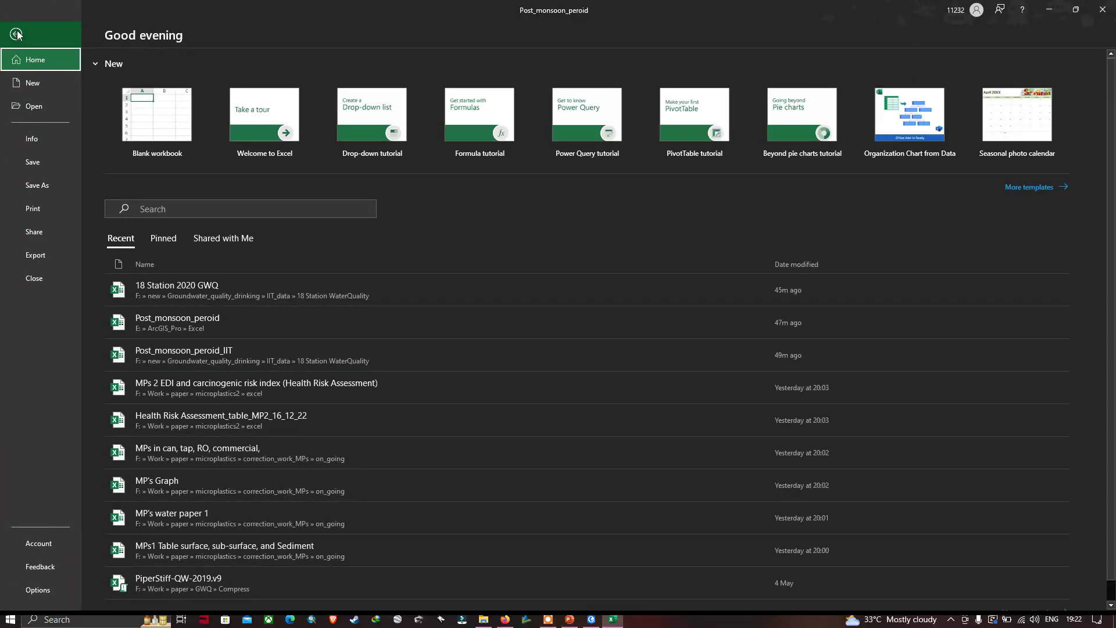
pyautogui.click(47, 186)
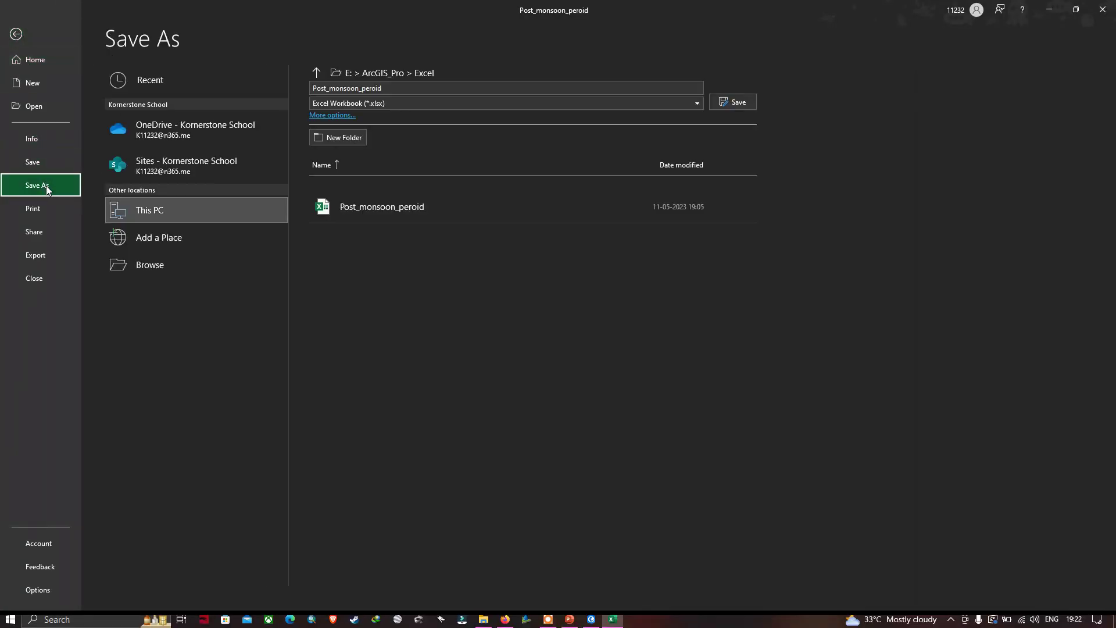
pyautogui.click(145, 263)
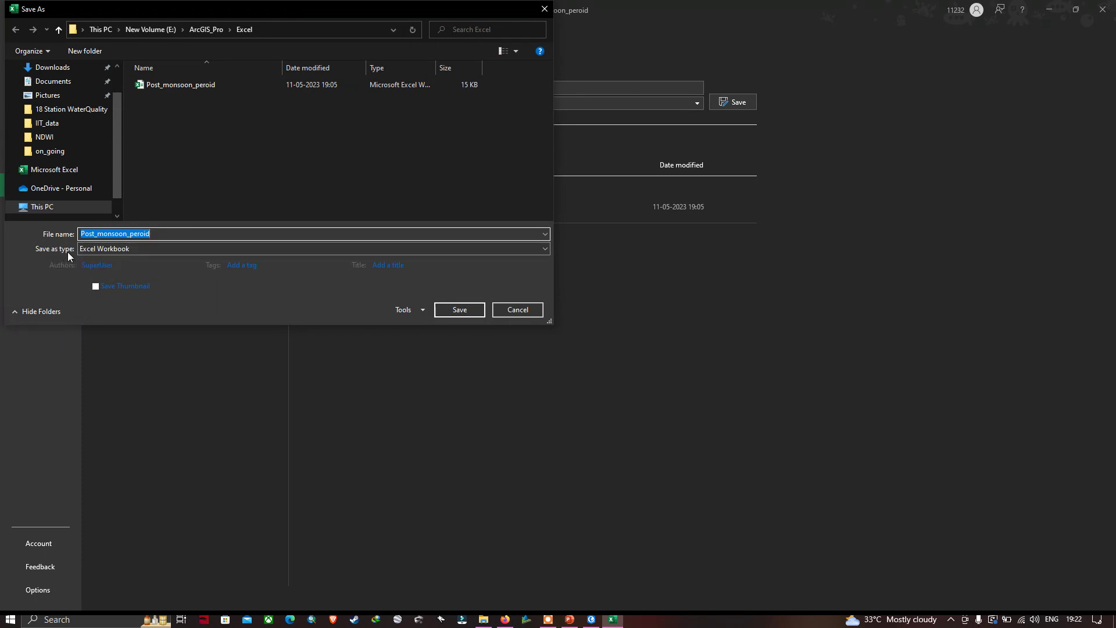
pyautogui.click(135, 249)
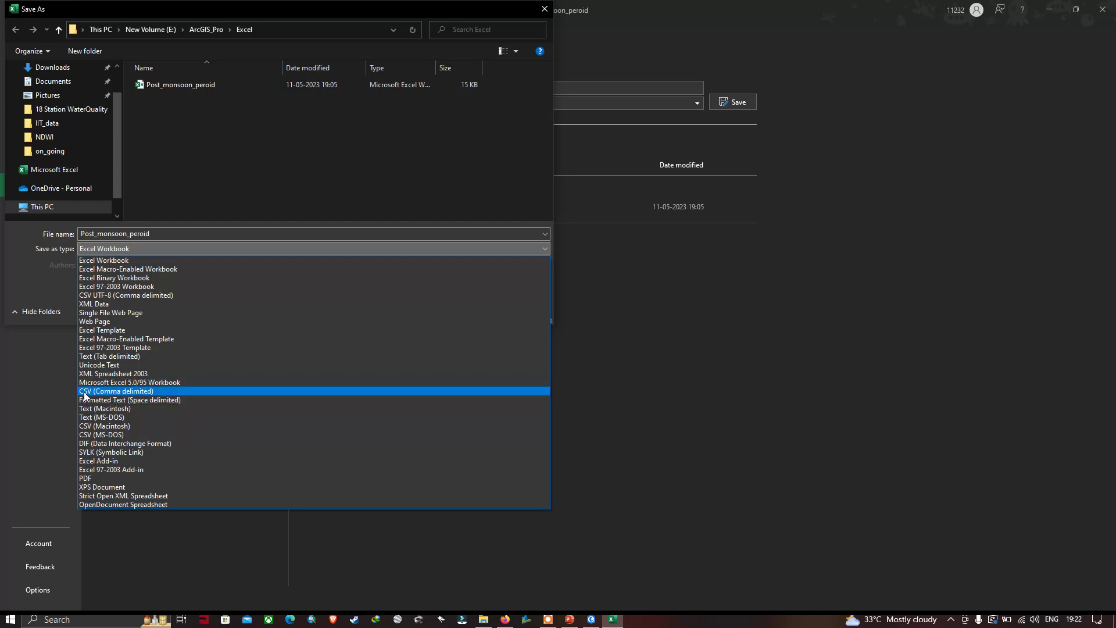
pyautogui.click(115, 392)
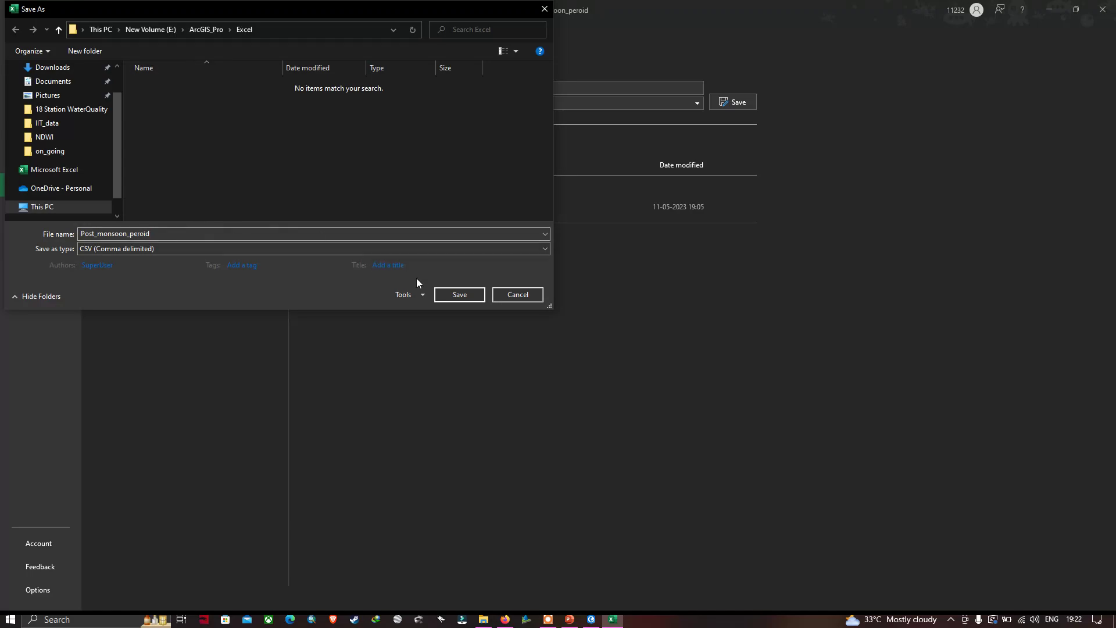
pyautogui.click(462, 295)
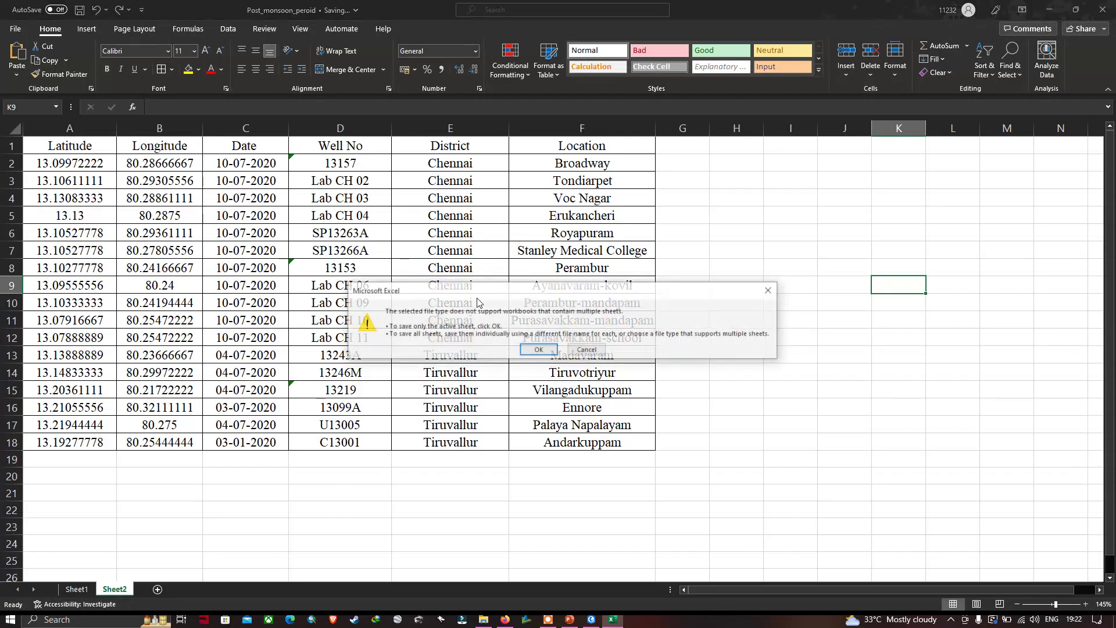
pyautogui.click(538, 350)
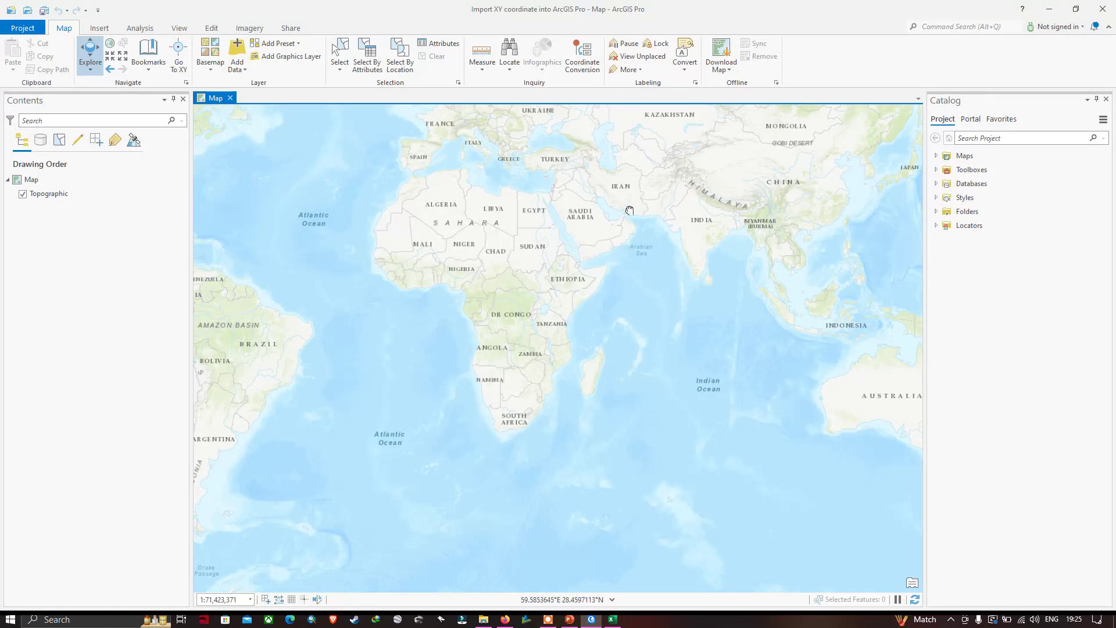
# Pan the Topographic world map until Europe, Africa and Asia are centred.
pyautogui.moveTo(630, 211); pyautogui.dragTo(491, 295)
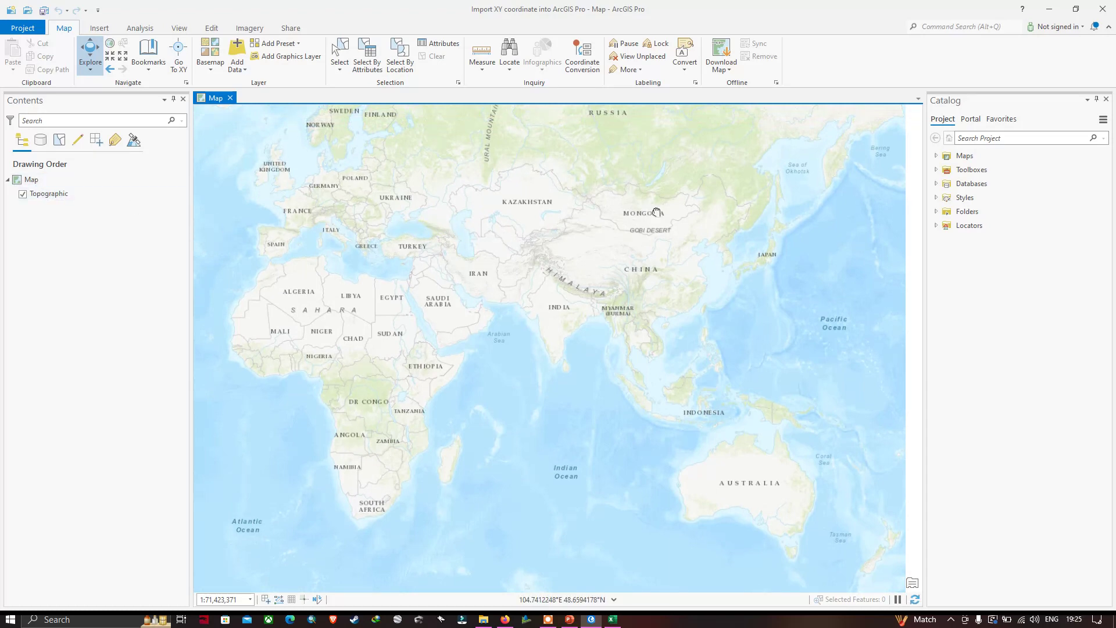
pyautogui.moveTo(652, 210); pyautogui.dragTo(715, 256)
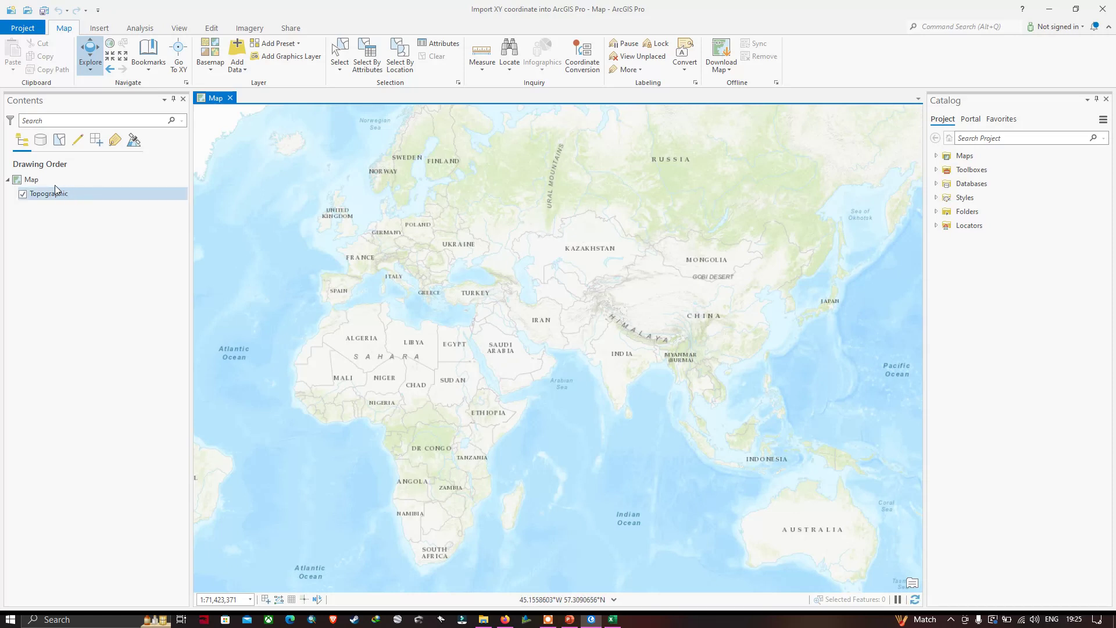
# Open the Coordinate Systems page of the map's properties.
pyautogui.click(32, 180)
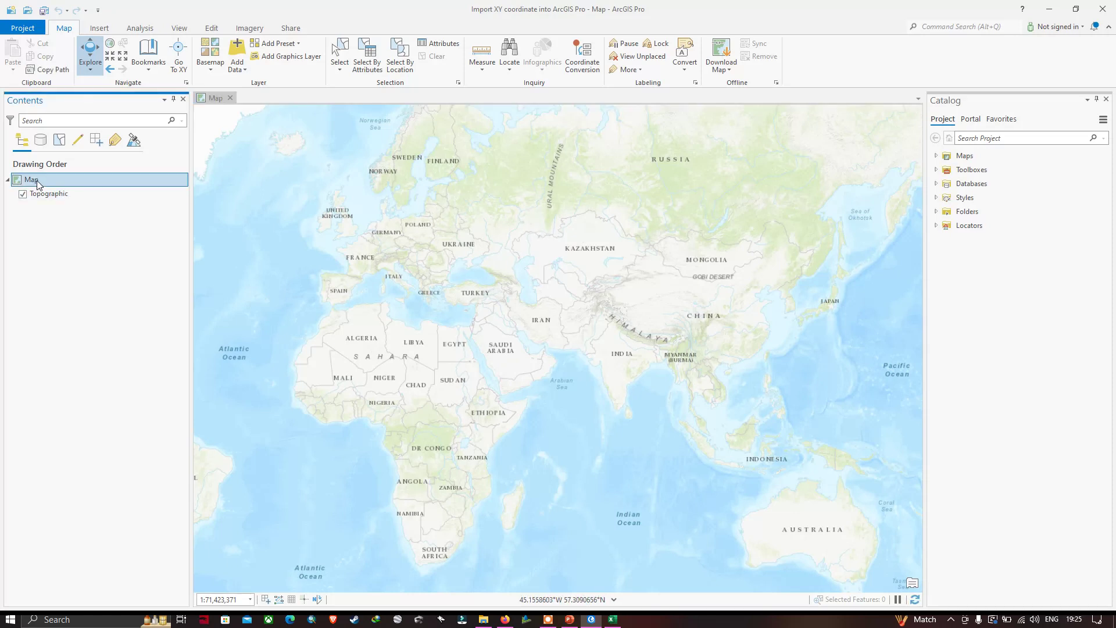
pyautogui.rightClick(37, 184)
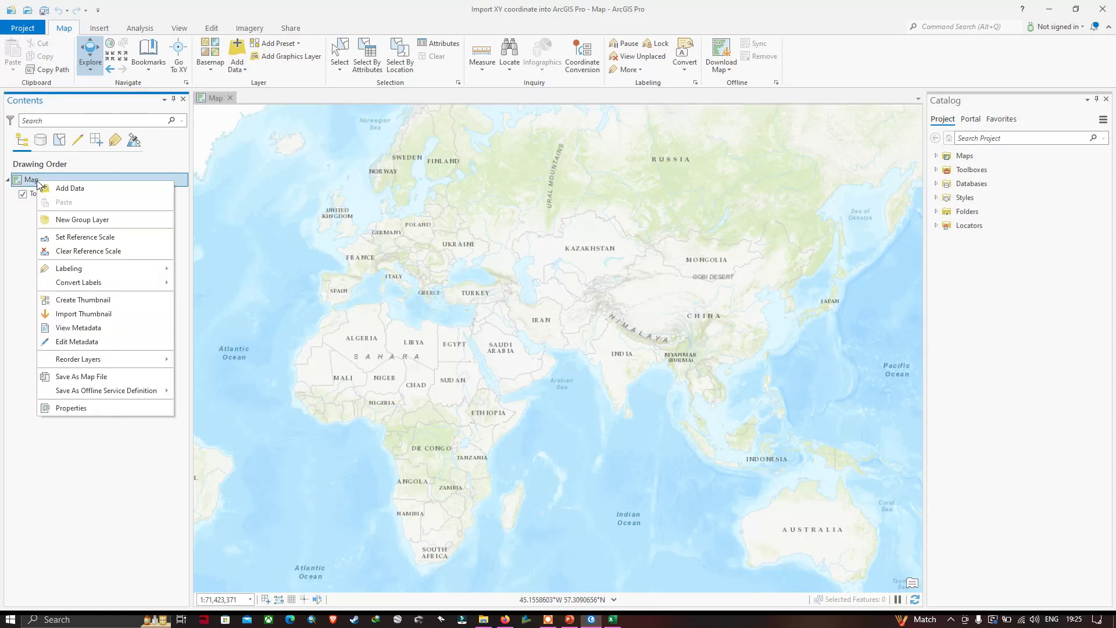
pyautogui.click(80, 407)
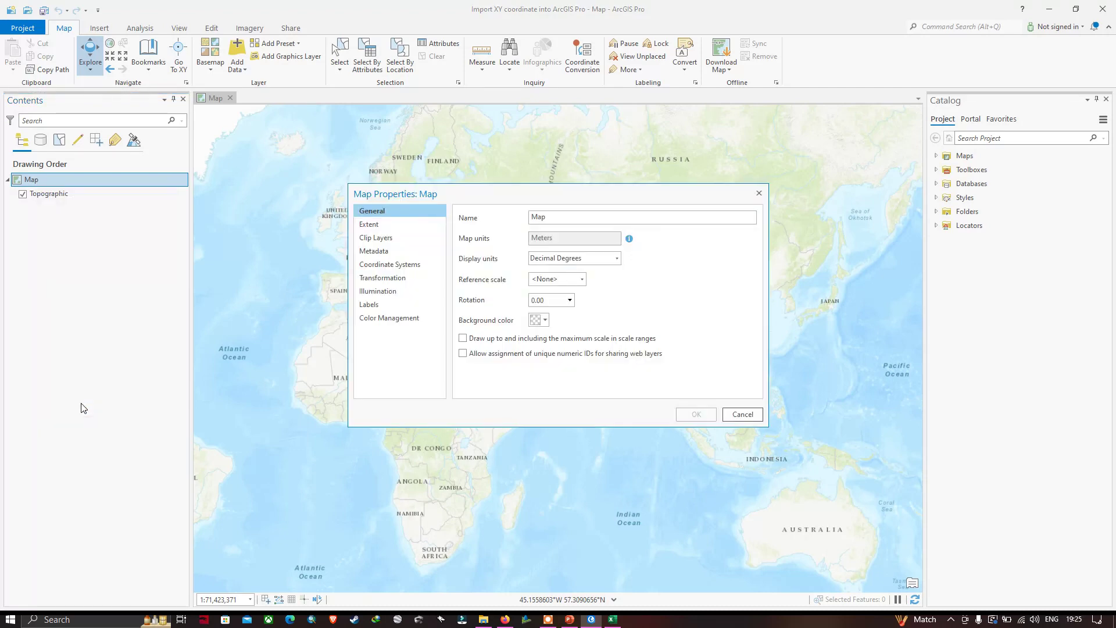
pyautogui.click(405, 267)
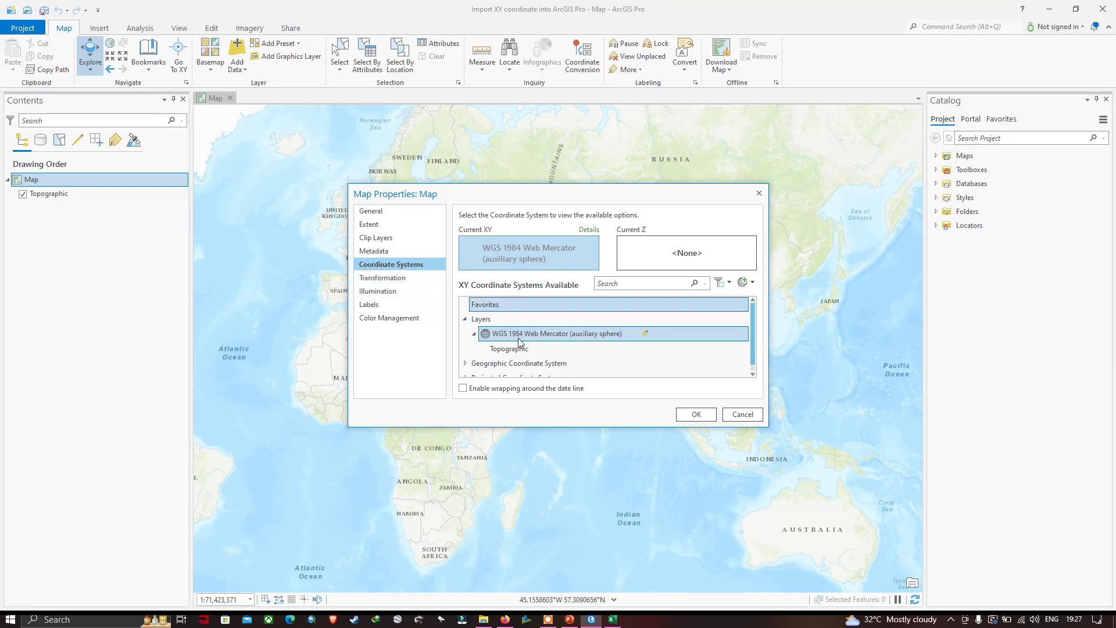
# Set the map to the geographic WGS 1984 coordinate system under World and apply it.
pyautogui.moveTo(535, 427); pyautogui.dragTo(535, 569)
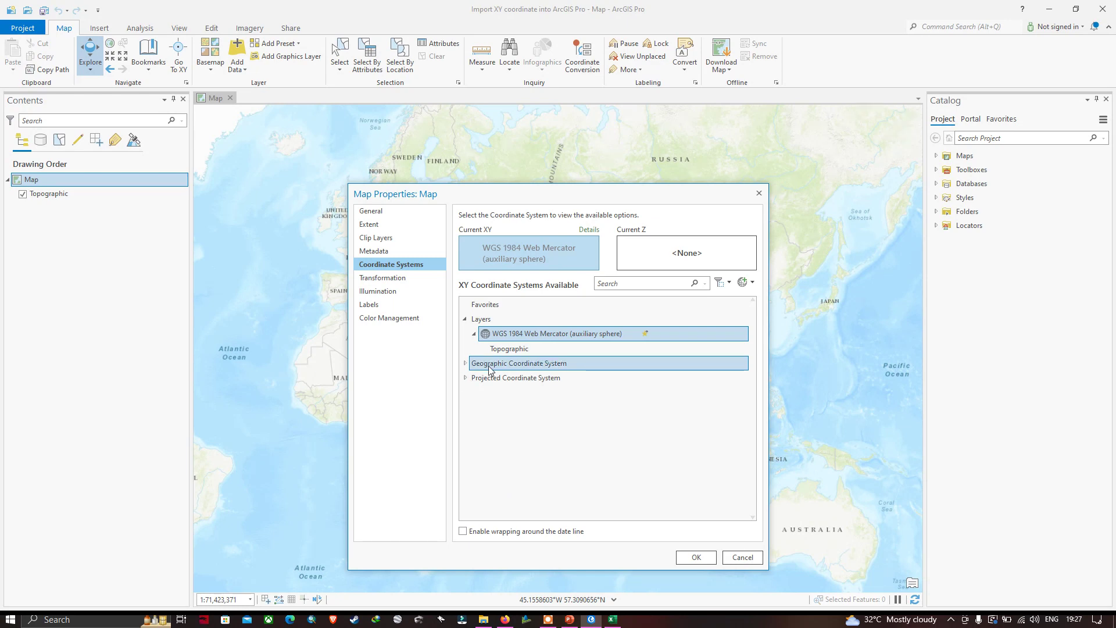
pyautogui.click(465, 363)
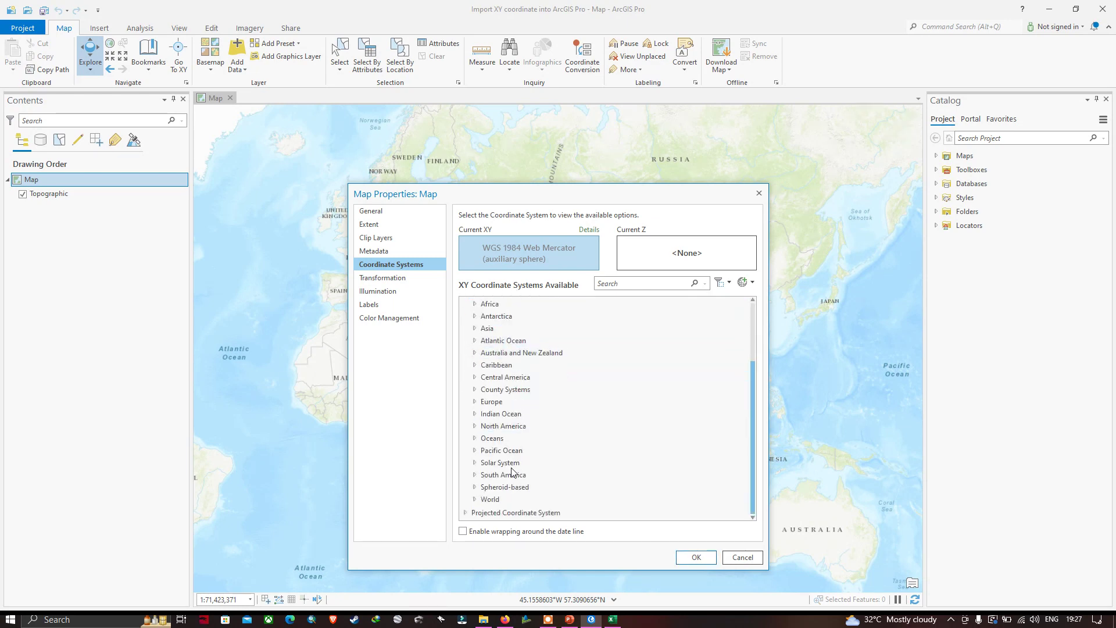
pyautogui.click(475, 499)
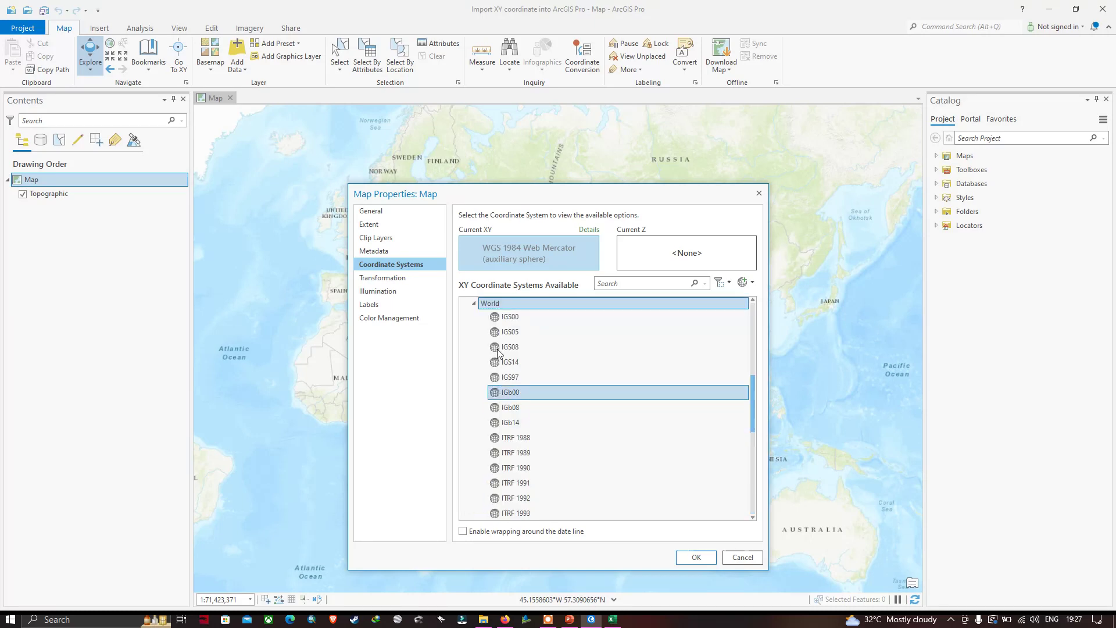
pyautogui.scroll(1, 497, 349)
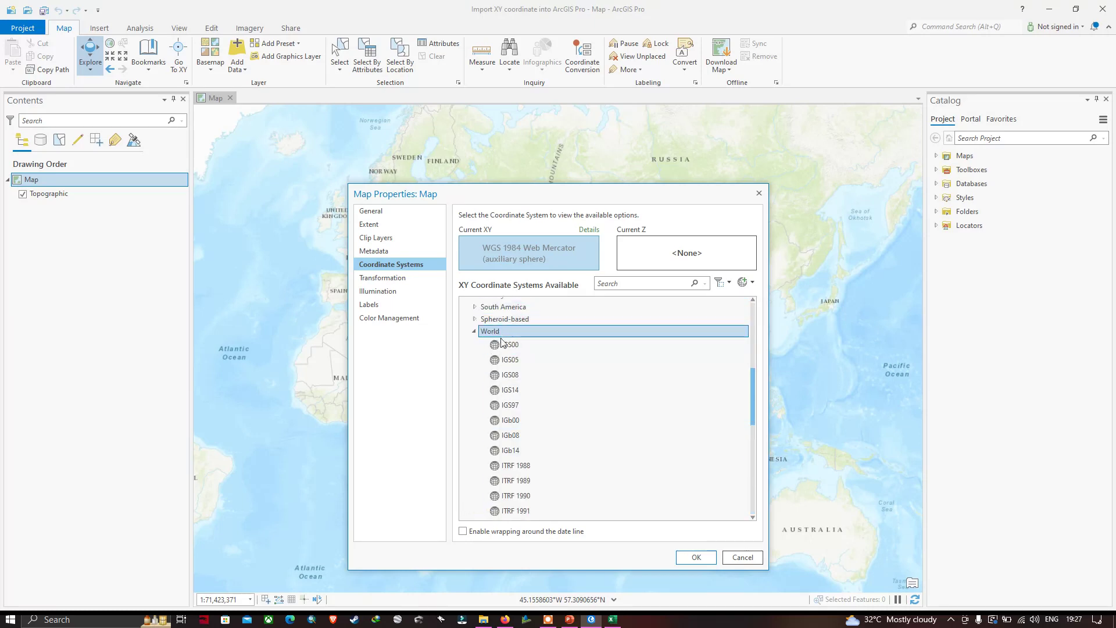
pyautogui.scroll(-3, 511, 401)
pyautogui.scroll(-6, 517, 407)
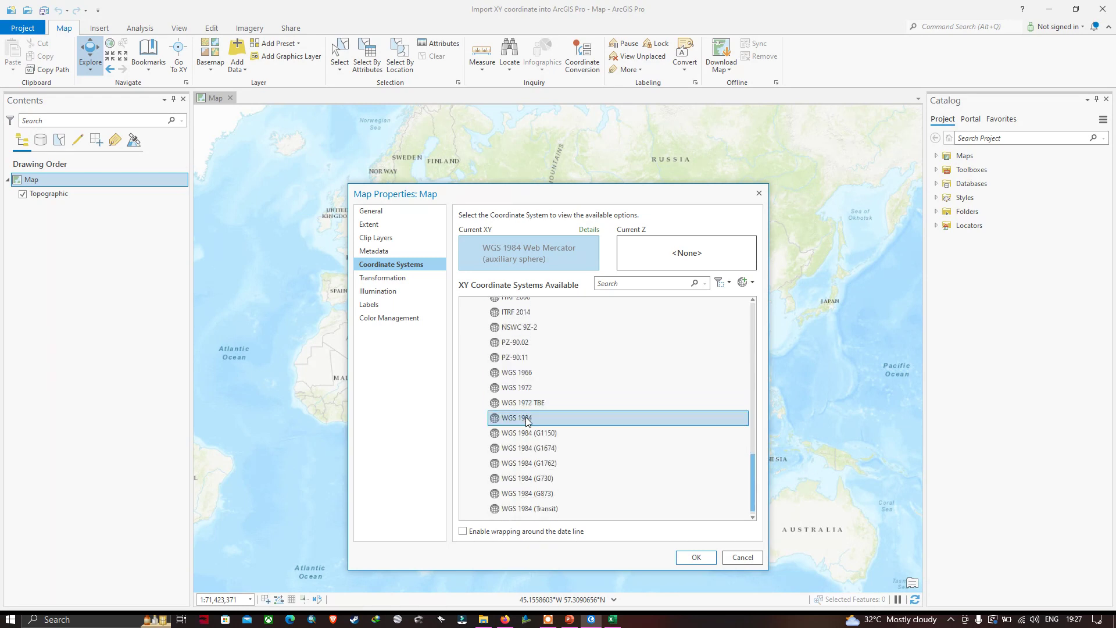
pyautogui.click(517, 419)
pyautogui.click(523, 420)
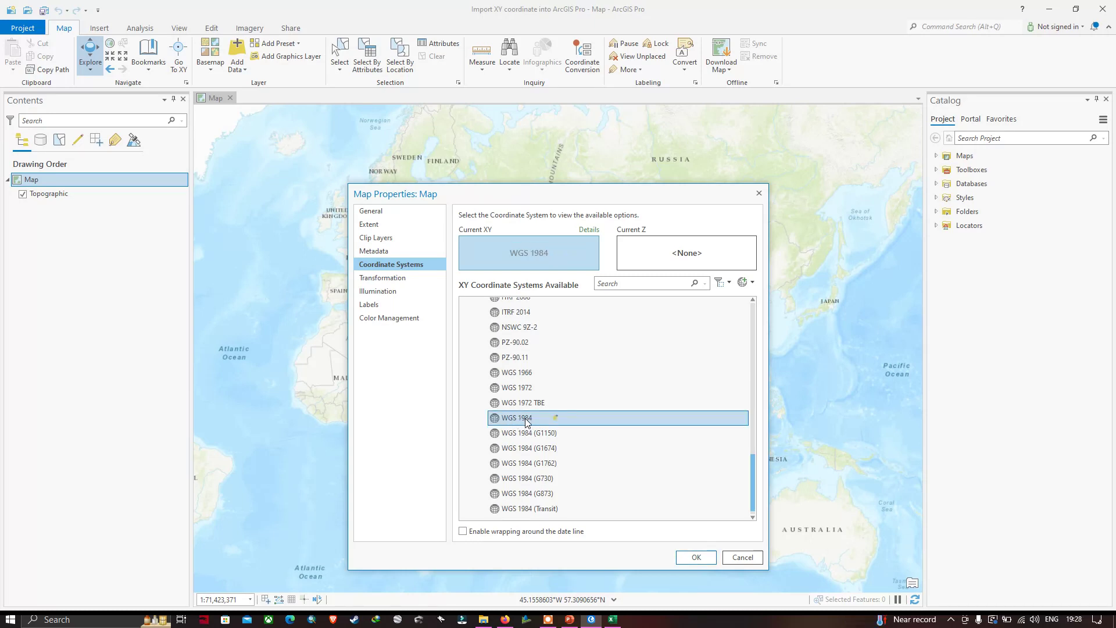
pyautogui.click(696, 558)
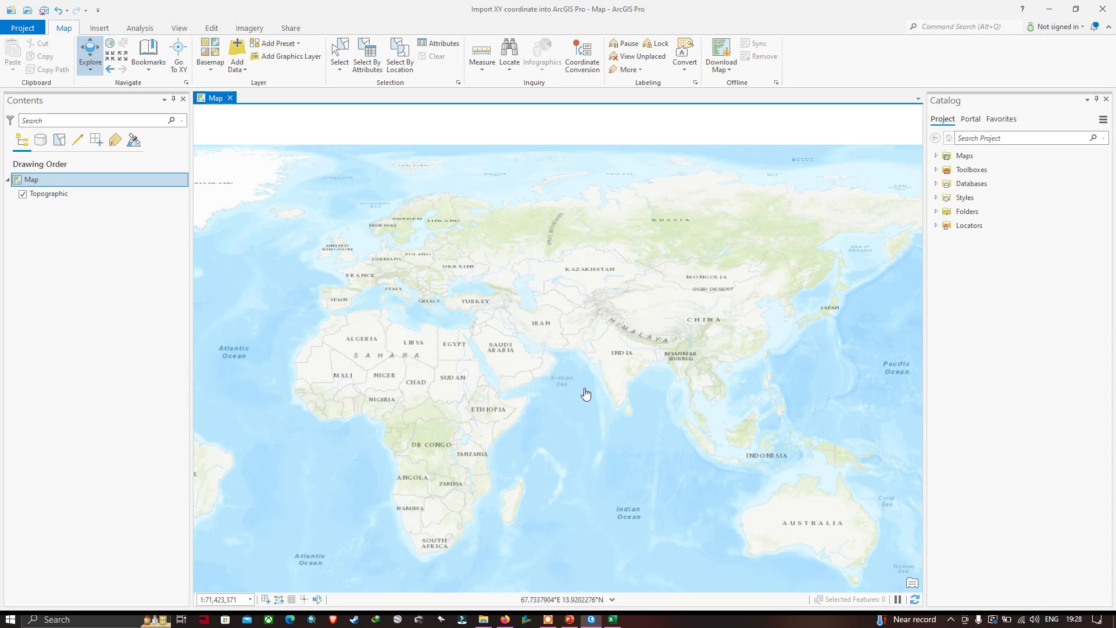
# Pan and zoom the map toward southern India around Chennai.
pyautogui.scroll(2, 601, 356)
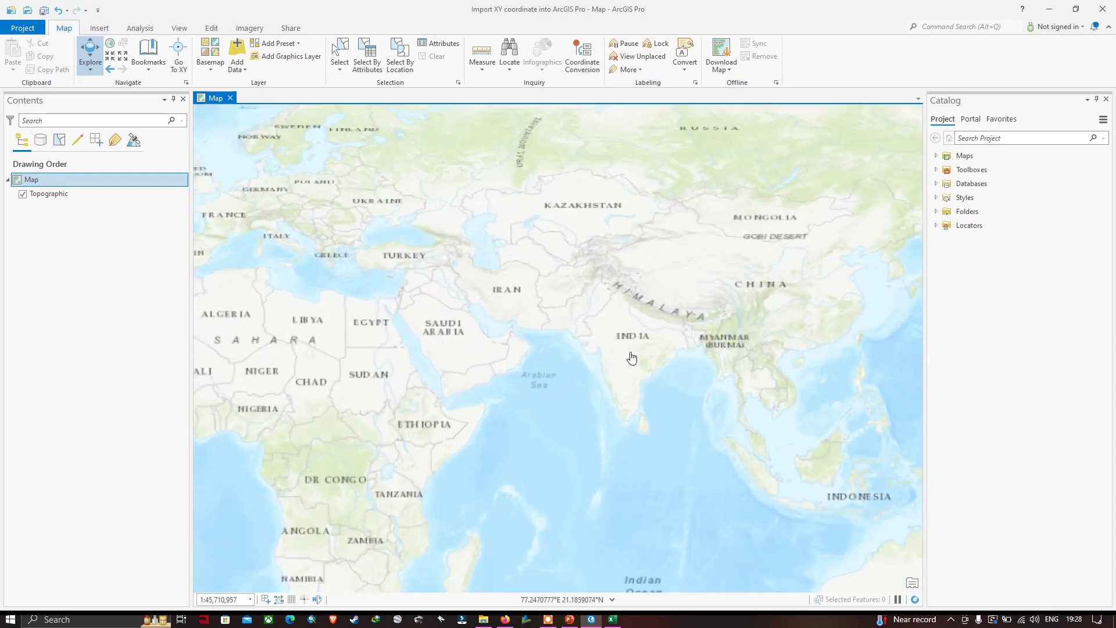
pyautogui.moveTo(456, 249); pyautogui.dragTo(528, 241)
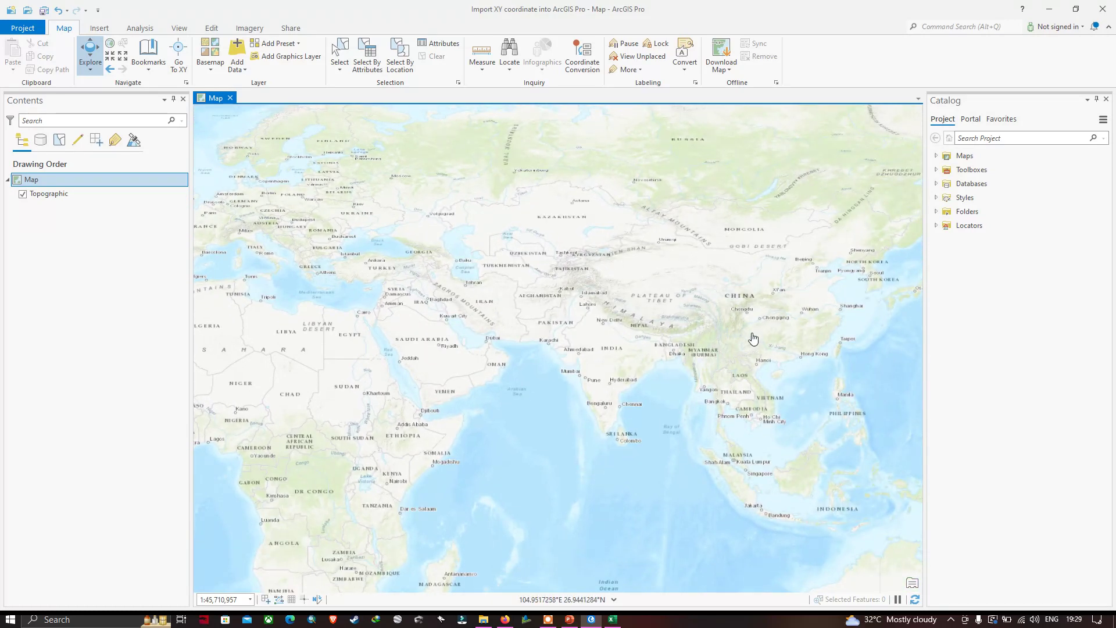
pyautogui.moveTo(753, 338); pyautogui.dragTo(688, 370)
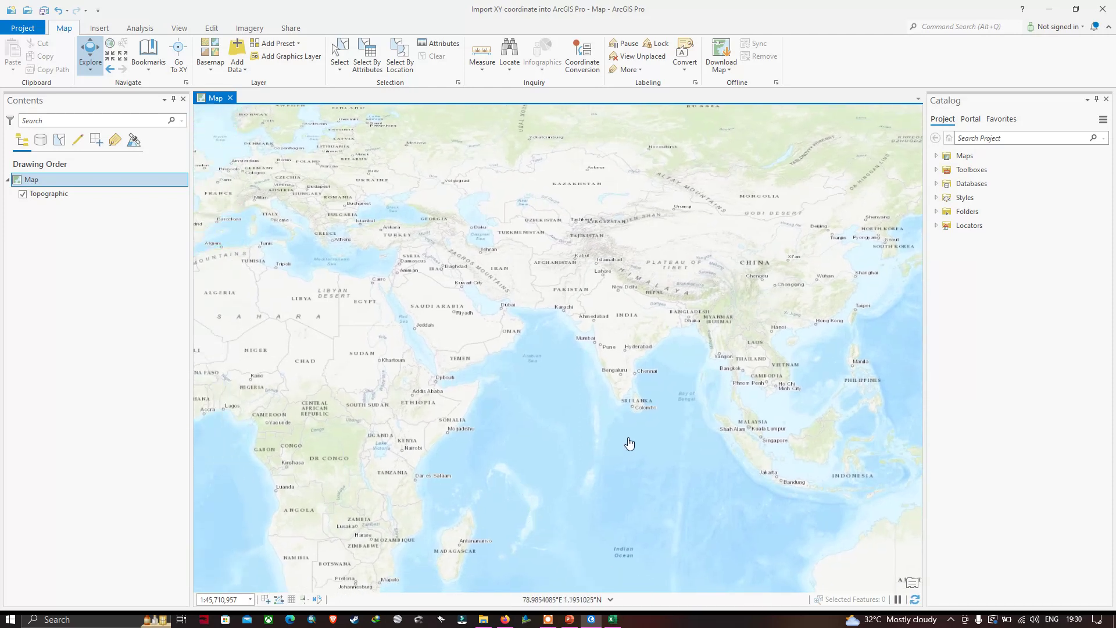
pyautogui.scroll(2, 639, 381)
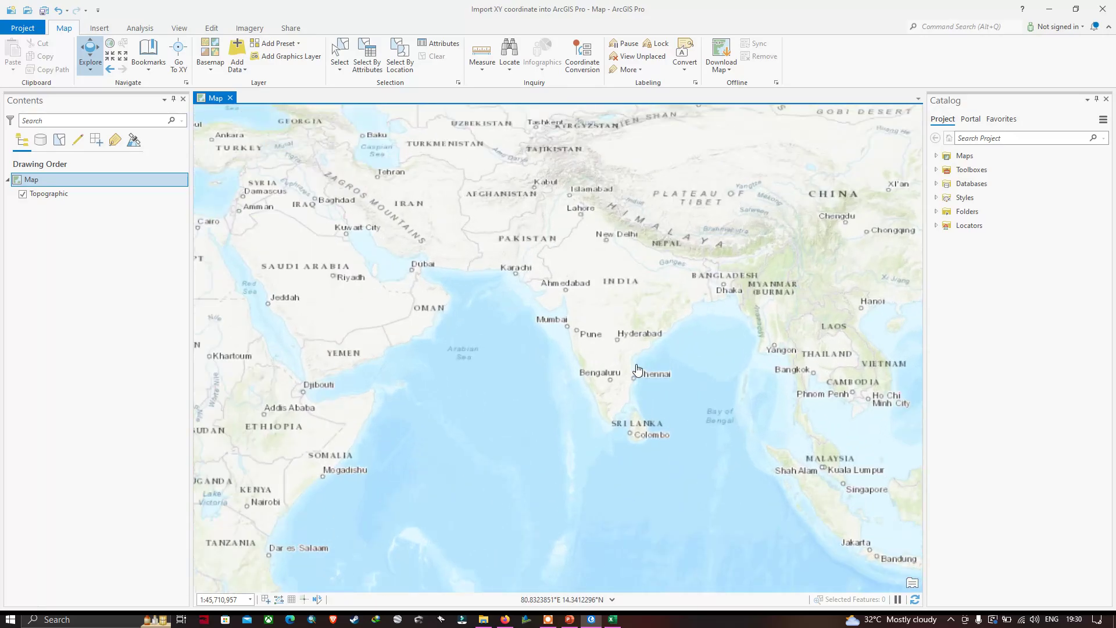
pyautogui.scroll(3, 638, 369)
# Check the well coordinates in Excel and zoom the map to Chennai at about 1:337,287.
pyautogui.click(612, 619)
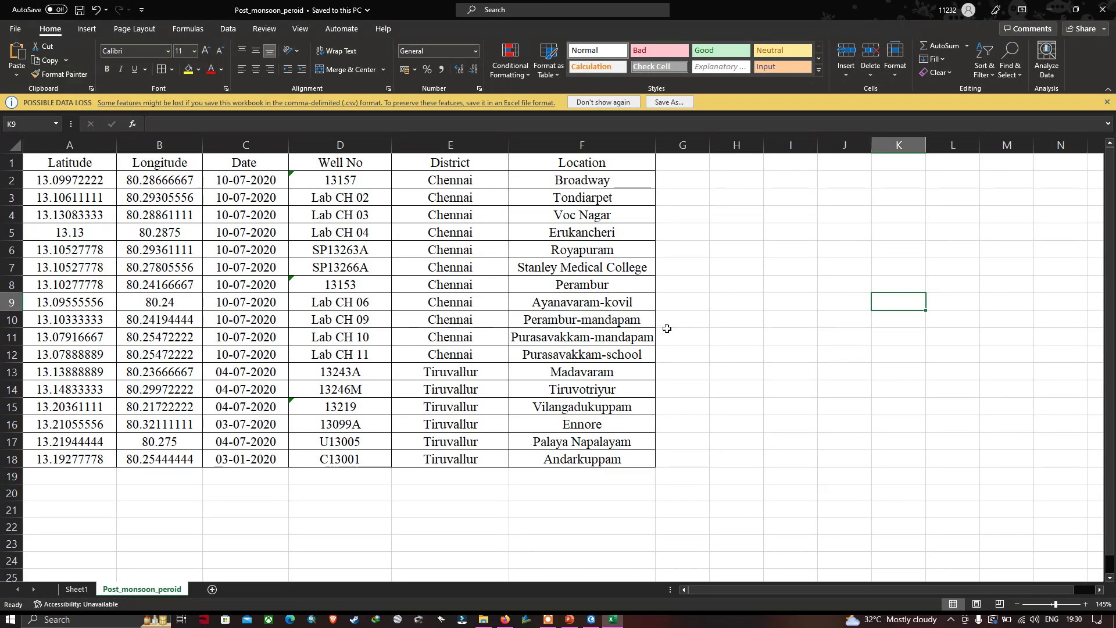
pyautogui.click(1049, 10)
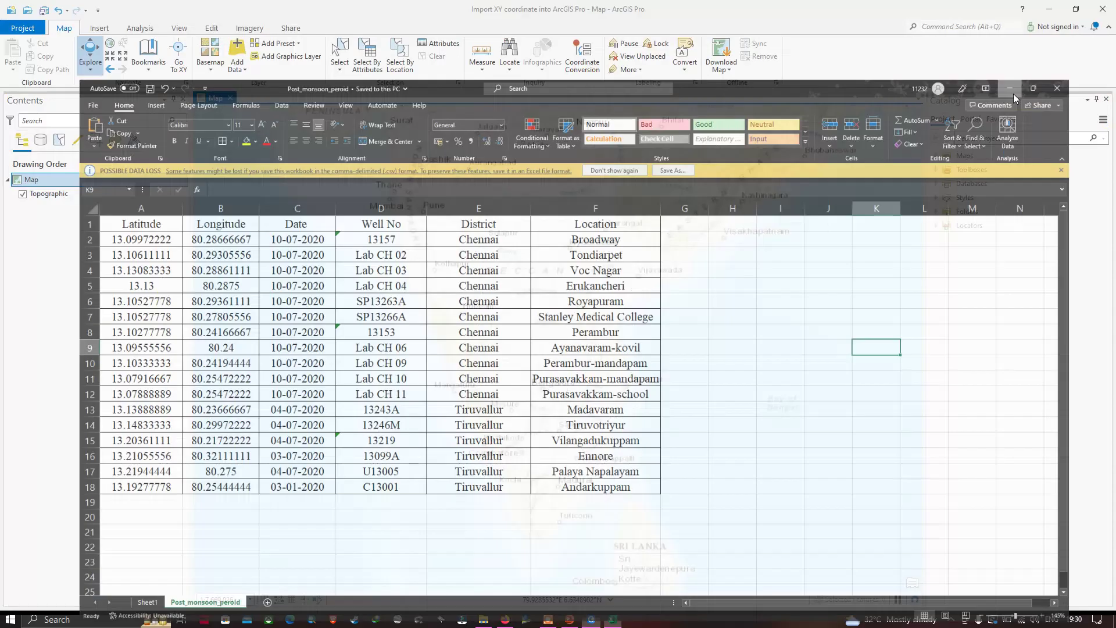
pyautogui.scroll(4, 645, 402)
pyautogui.scroll(2, 596, 380)
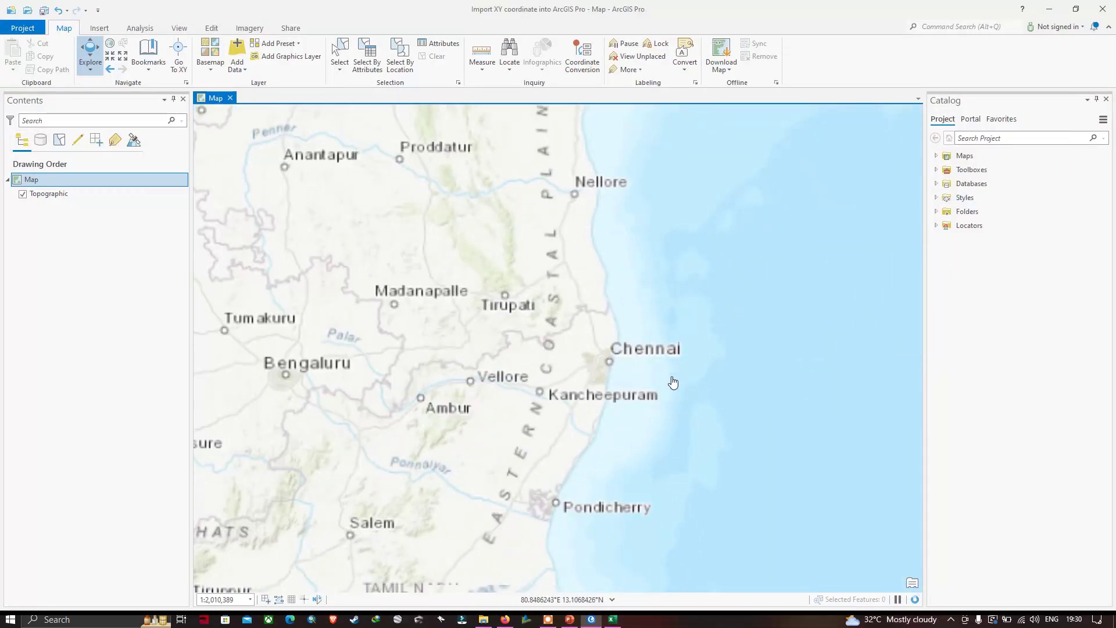
pyautogui.scroll(2, 605, 388)
pyautogui.scroll(2, 608, 386)
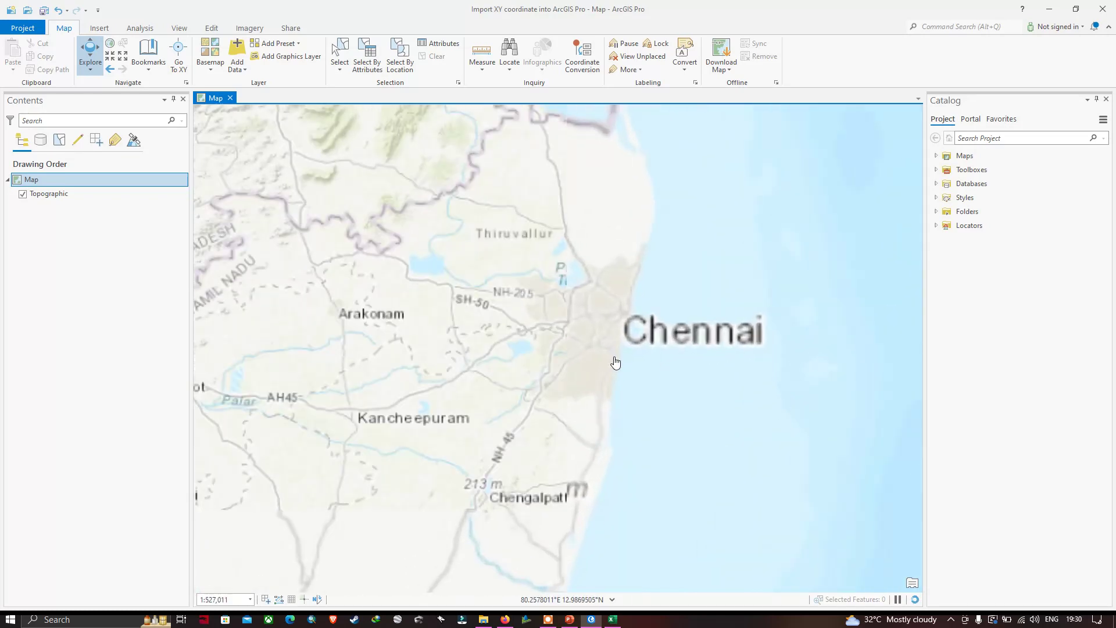
pyautogui.scroll(4, 614, 364)
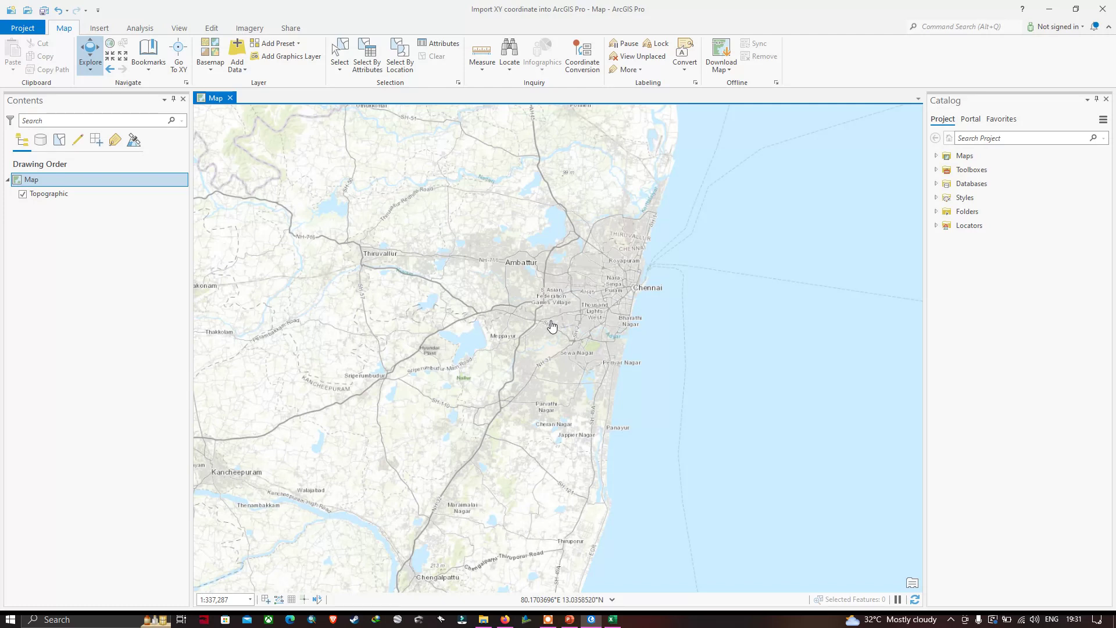
pyautogui.click(612, 619)
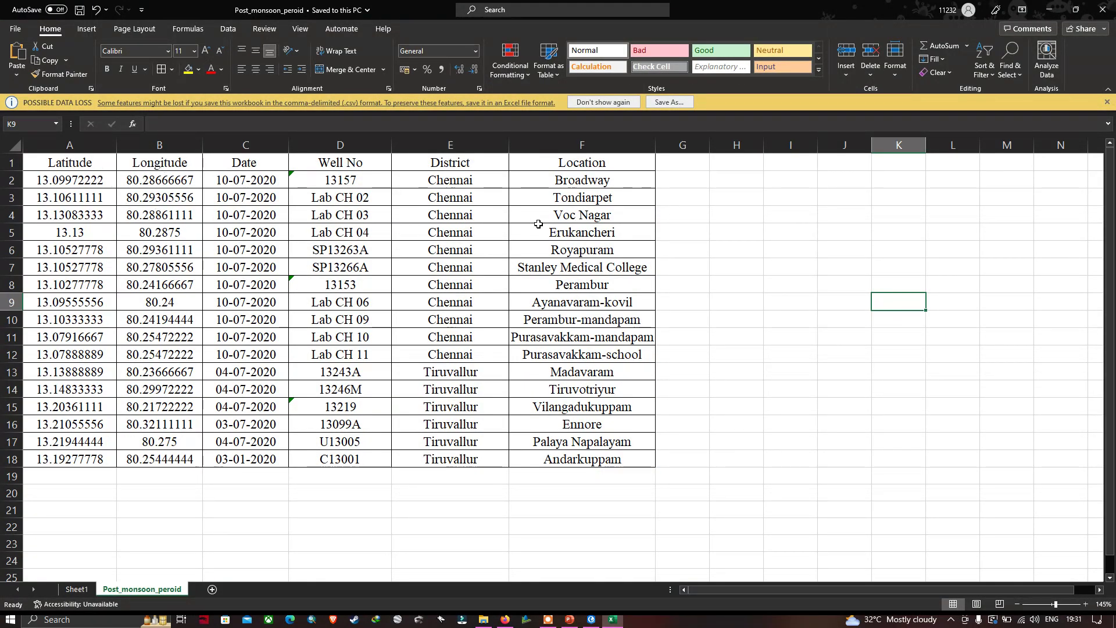
pyautogui.click(591, 619)
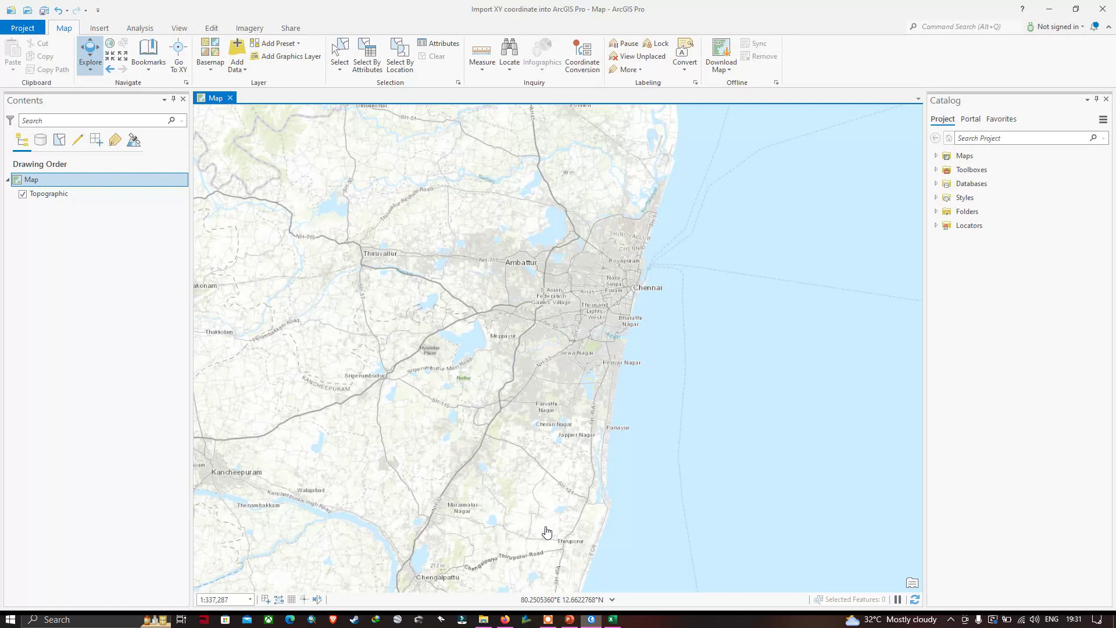
# Start XY Point Data with Post_monsoon_peroid.csv as input, Longitude as X and Latitude as Y.
pyautogui.click(244, 71)
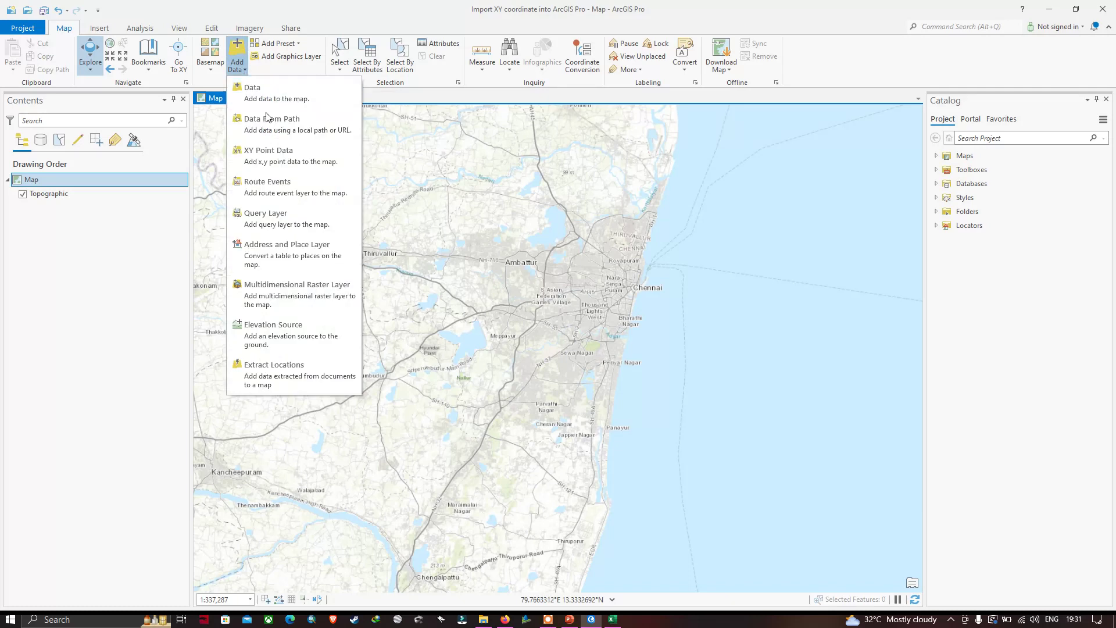
pyautogui.click(291, 158)
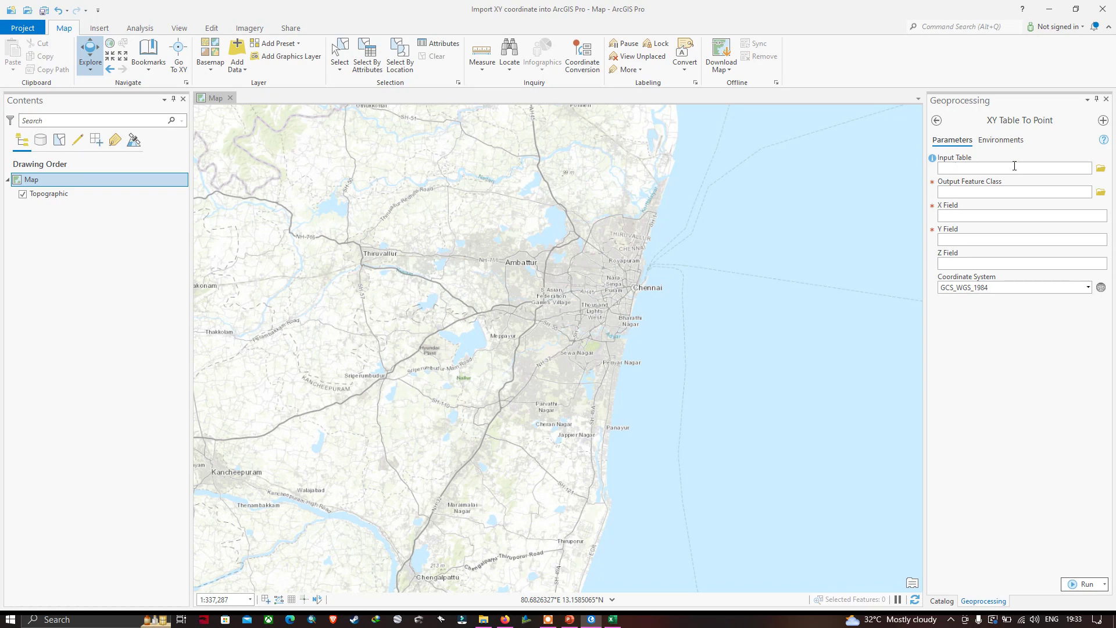
pyautogui.click(1102, 170)
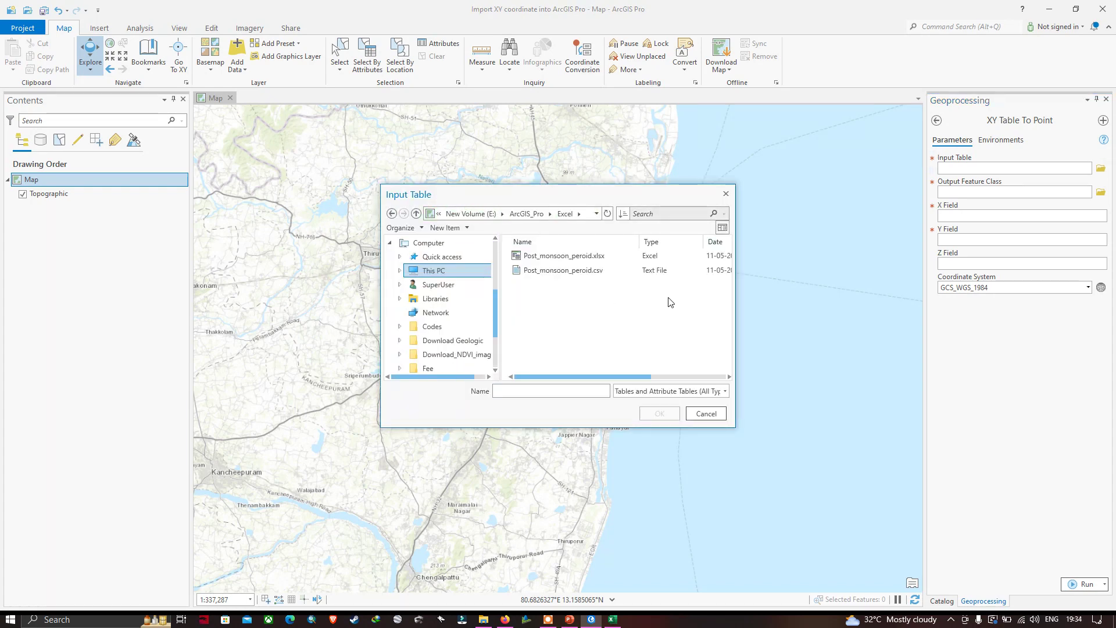
pyautogui.click(544, 272)
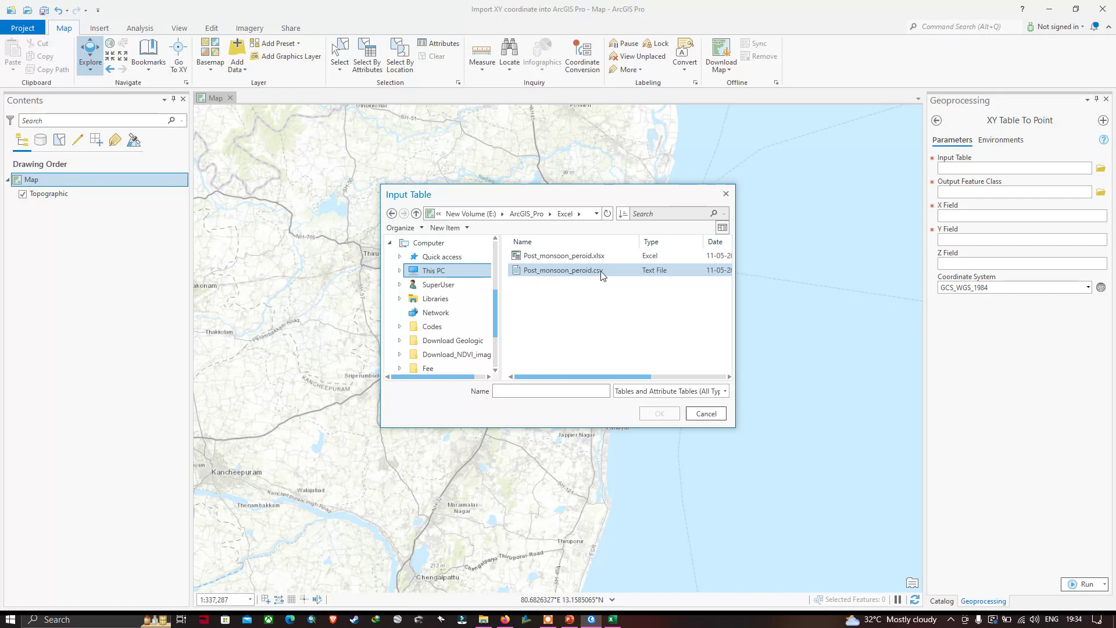
pyautogui.click(569, 272)
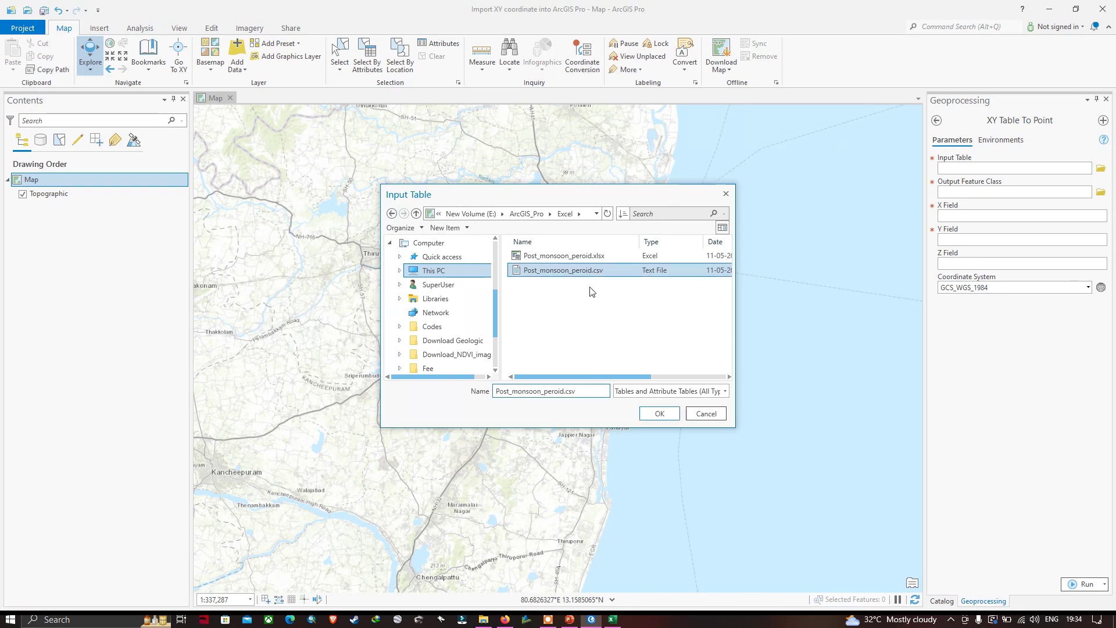
pyautogui.click(661, 414)
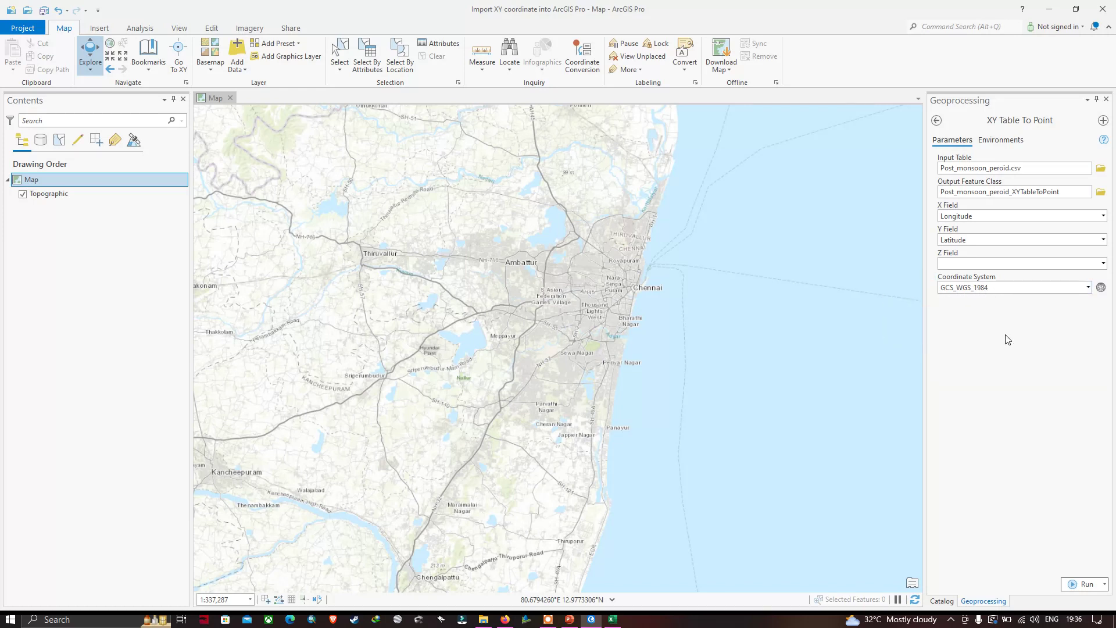
# Run XY Table To Point, frame the new well points around Chennai, and select their symbol.
pyautogui.click(1087, 585)
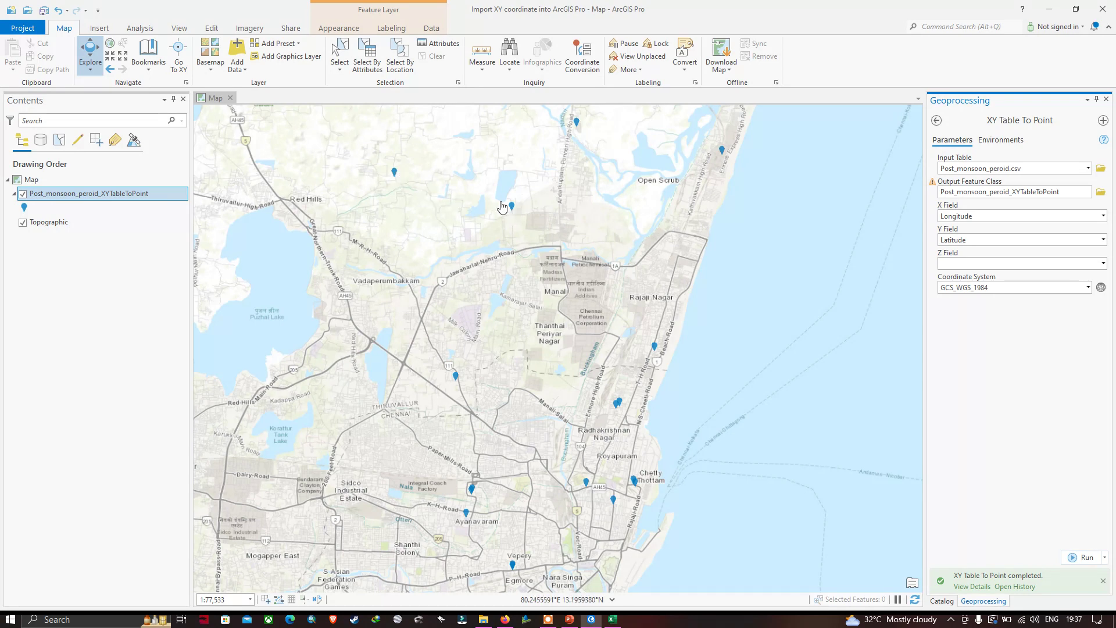
pyautogui.scroll(-2, 616, 419)
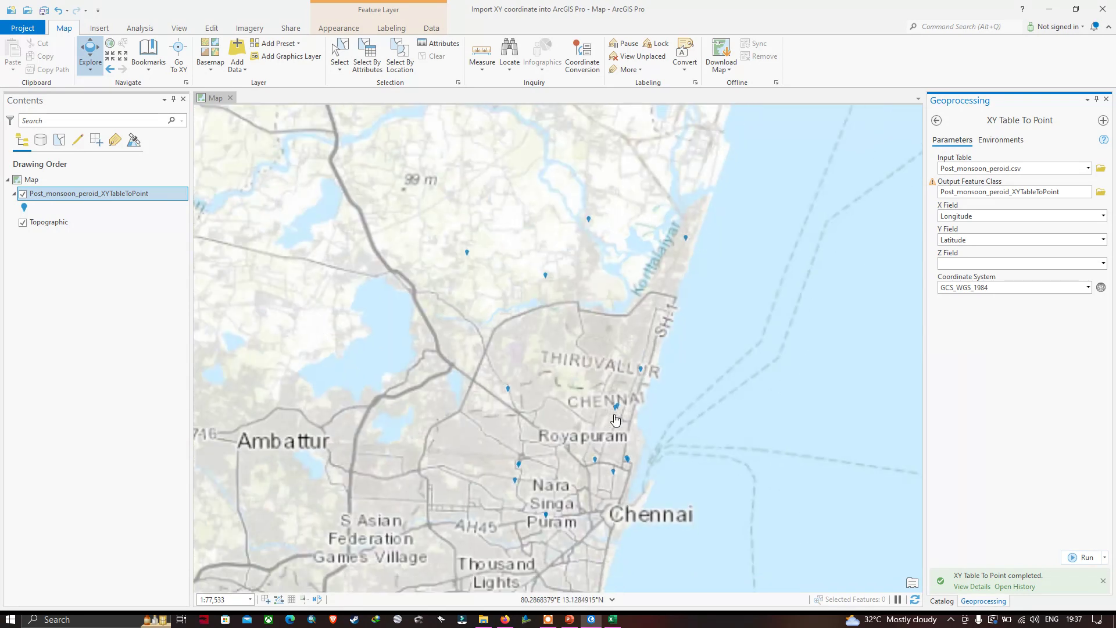
pyautogui.scroll(-1, 617, 419)
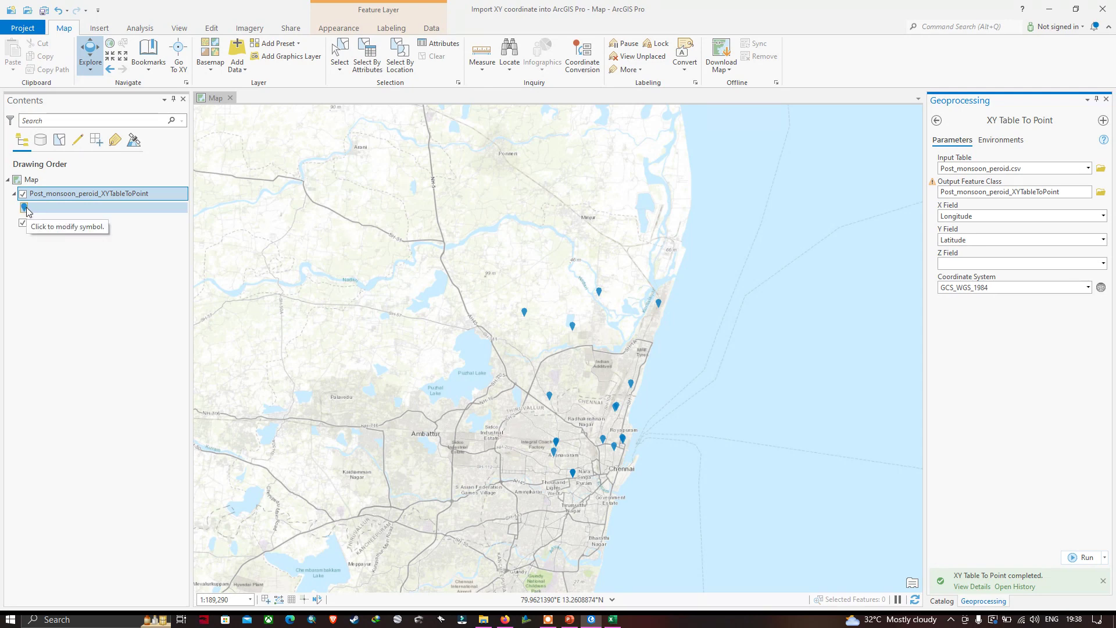
pyautogui.moveTo(523, 464); pyautogui.dragTo(504, 388)
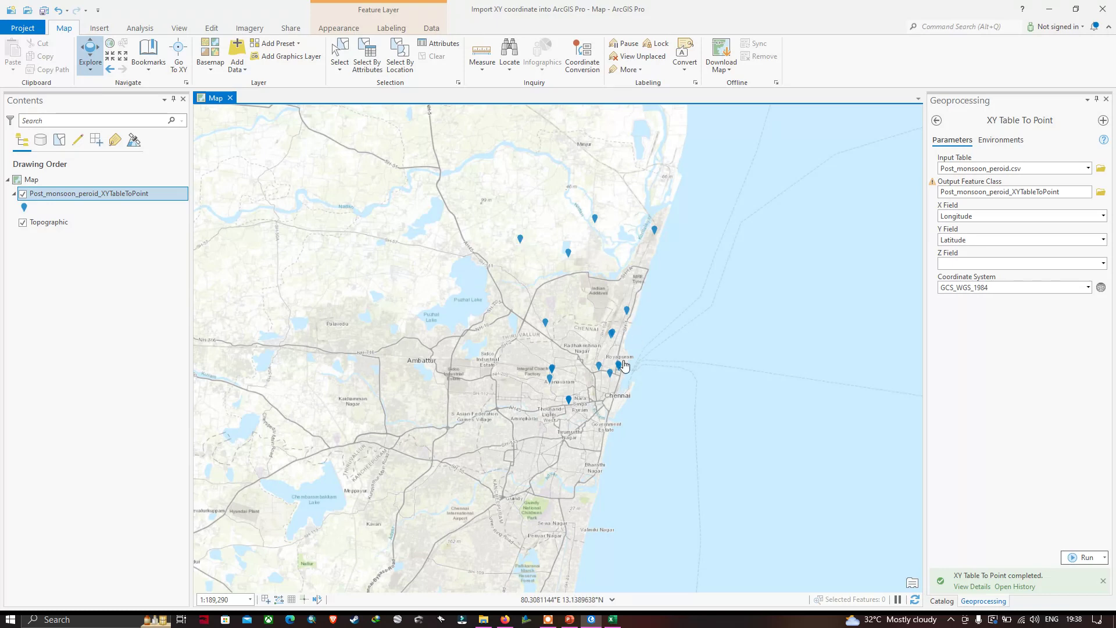
pyautogui.moveTo(547, 443); pyautogui.dragTo(565, 441)
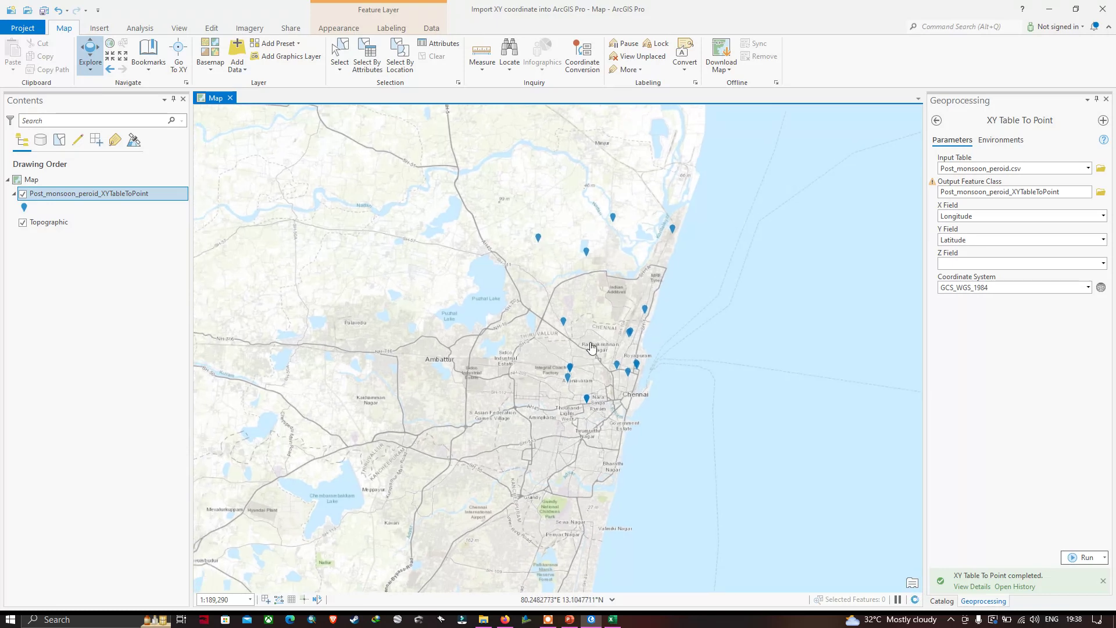
pyautogui.moveTo(645, 248); pyautogui.dragTo(629, 243)
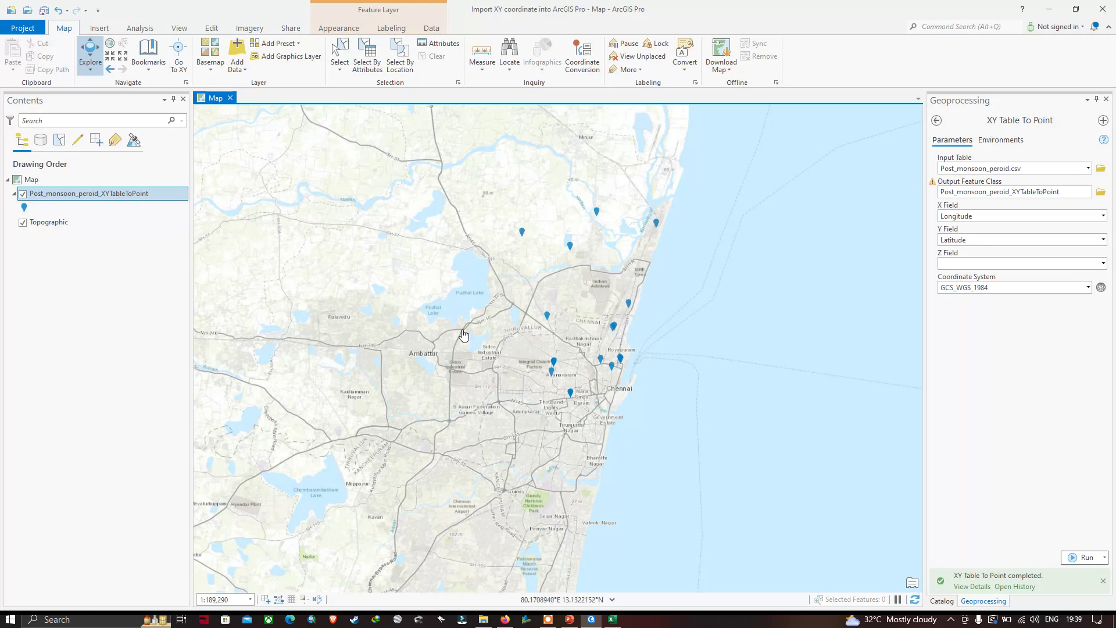
pyautogui.click(24, 209)
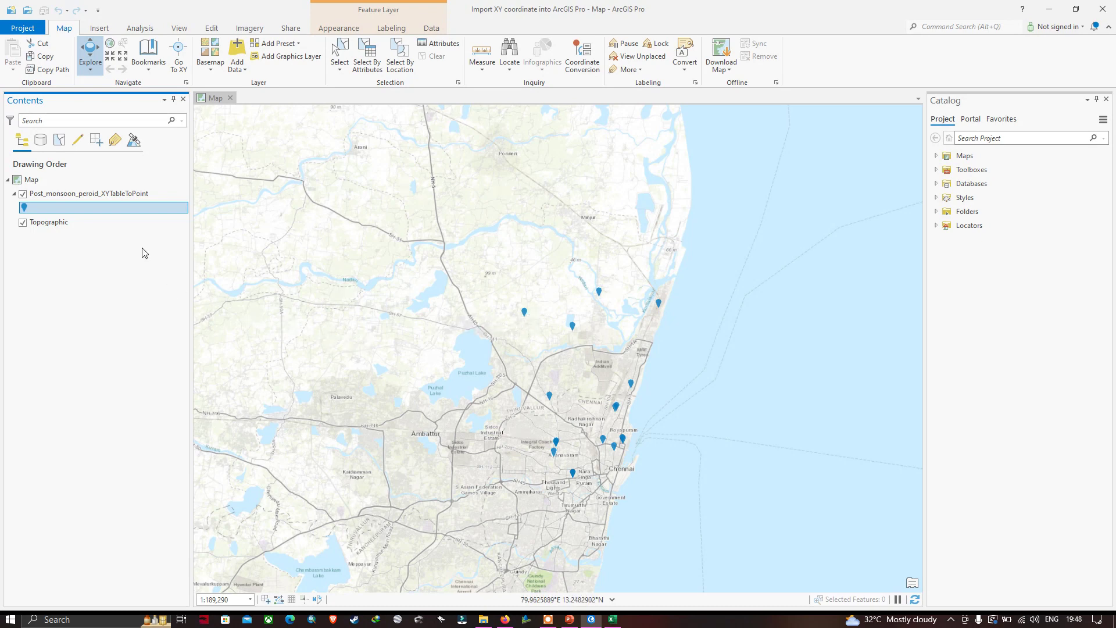
pyautogui.rightClick(36, 212)
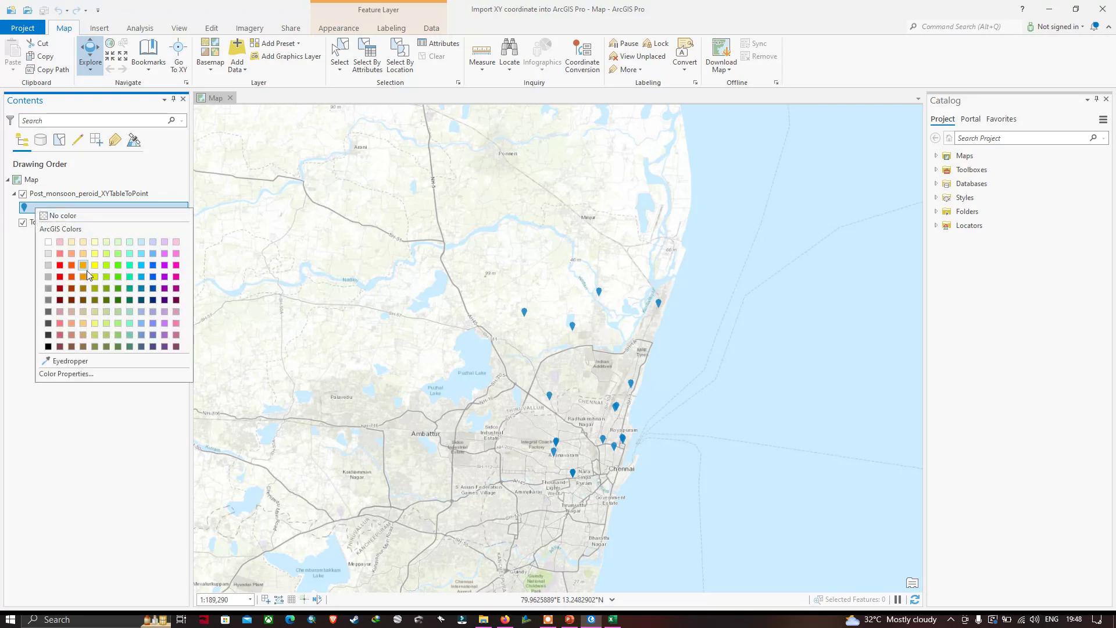
pyautogui.click(61, 277)
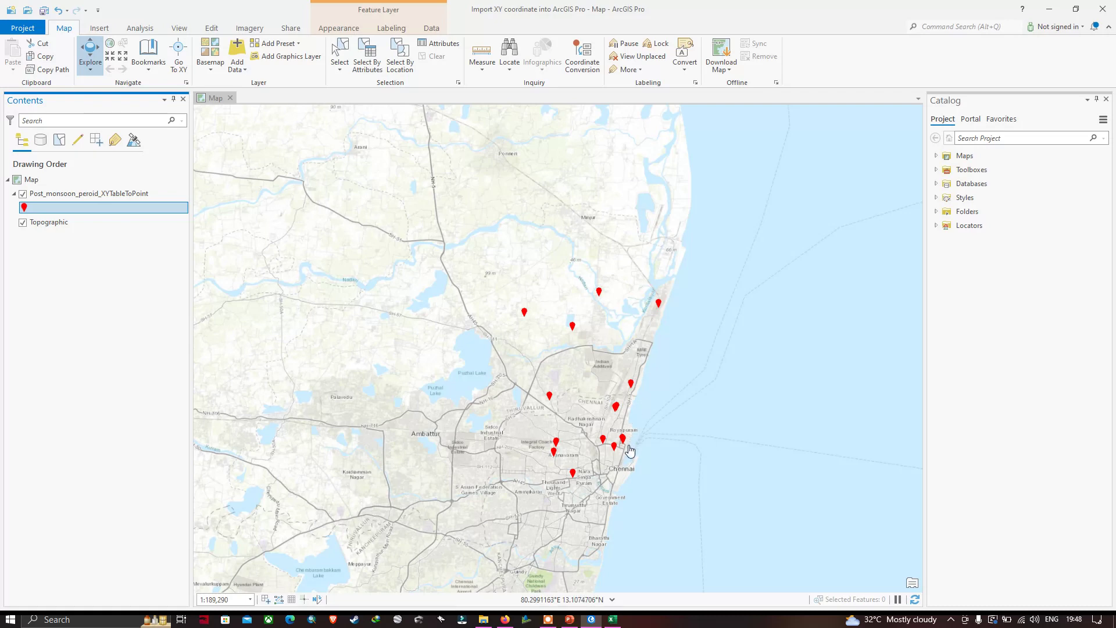
pyautogui.click(382, 334)
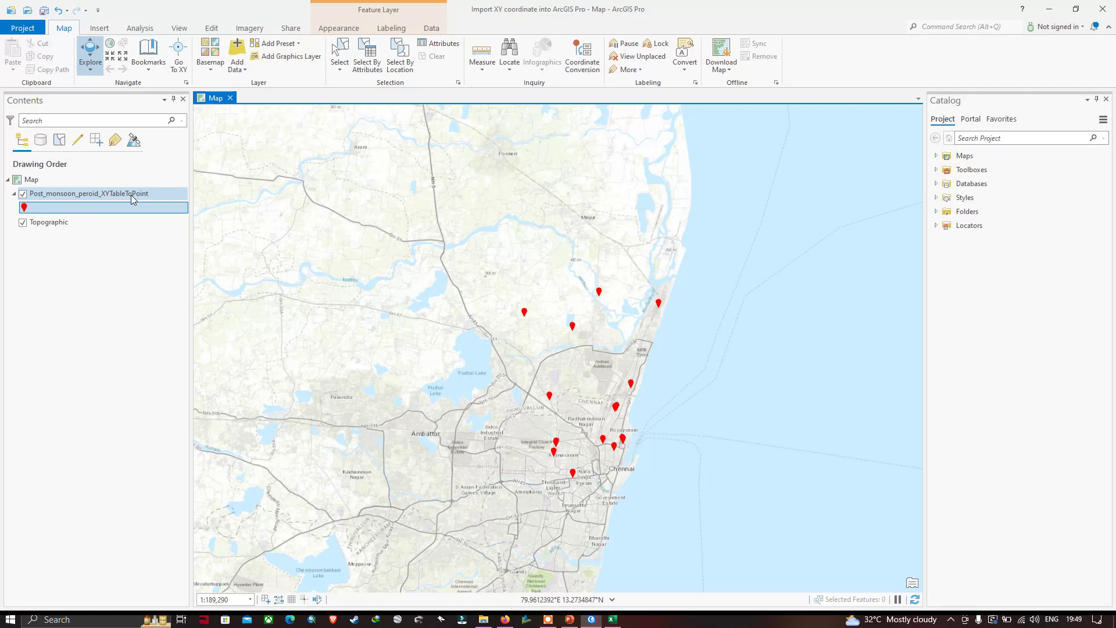
# Export the well layer's features to Post_monsoon_peroid.shp in the Shapefiles folder.
pyautogui.click(107, 193)
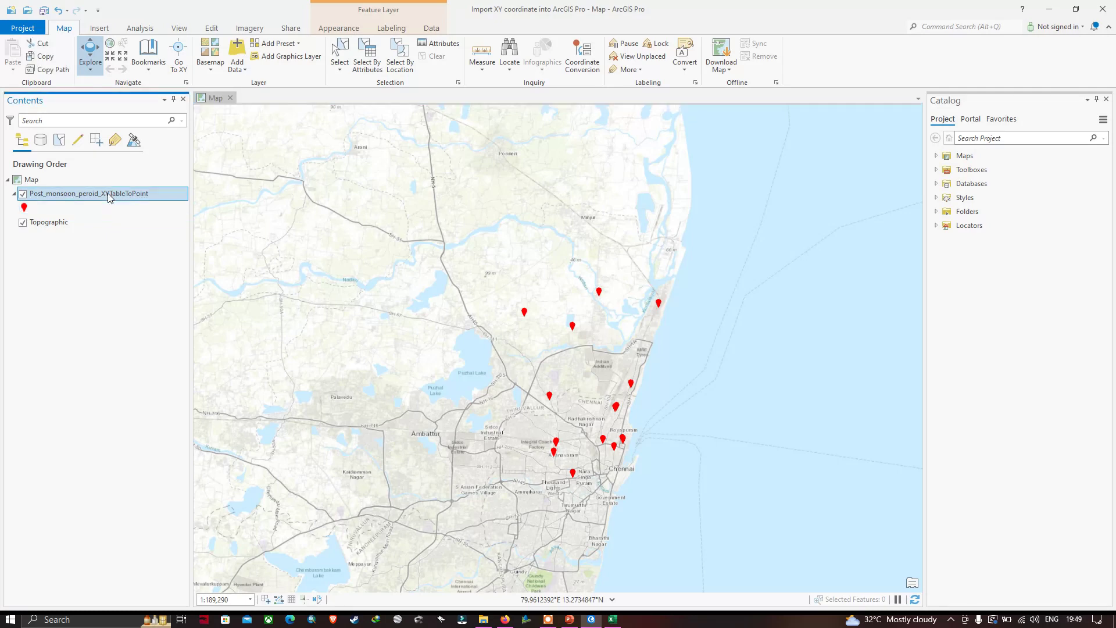
pyautogui.rightClick(106, 193)
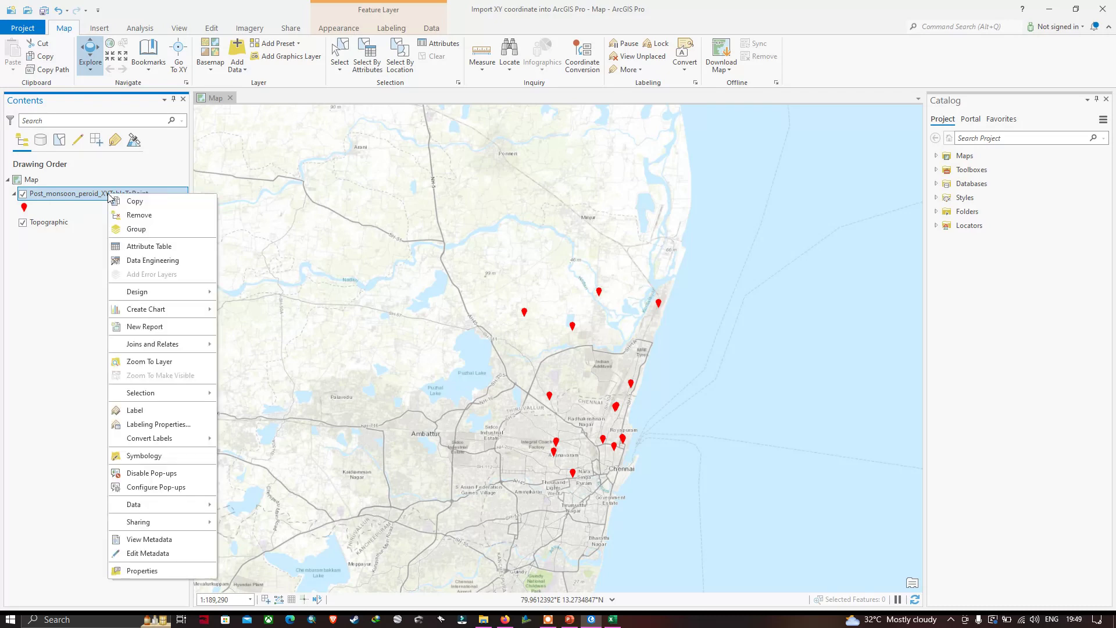
pyautogui.moveTo(203, 506)
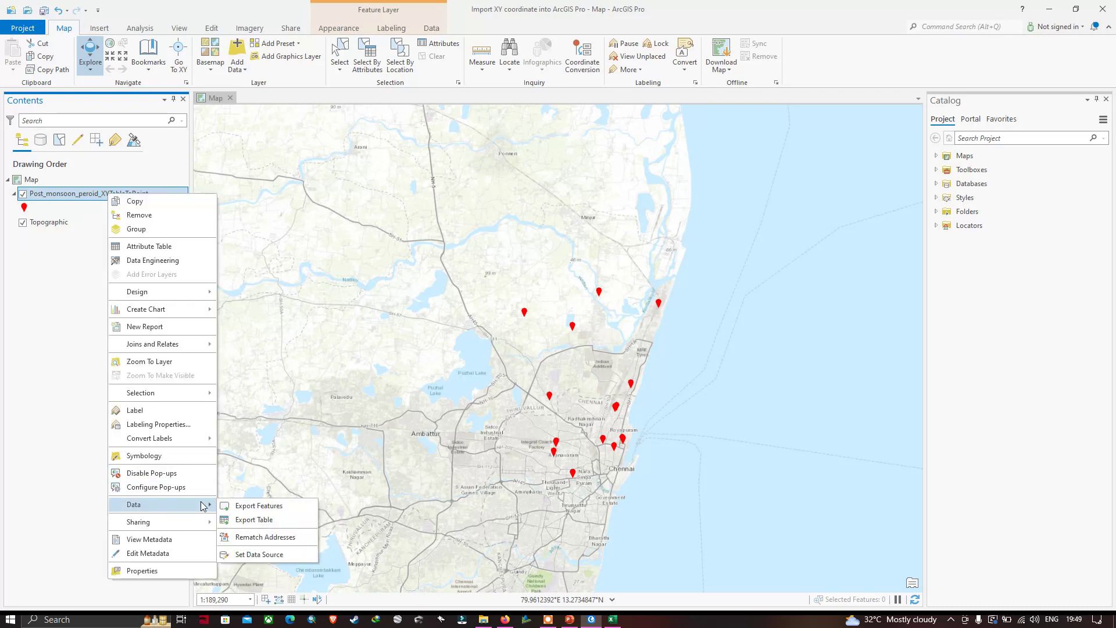
pyautogui.click(273, 509)
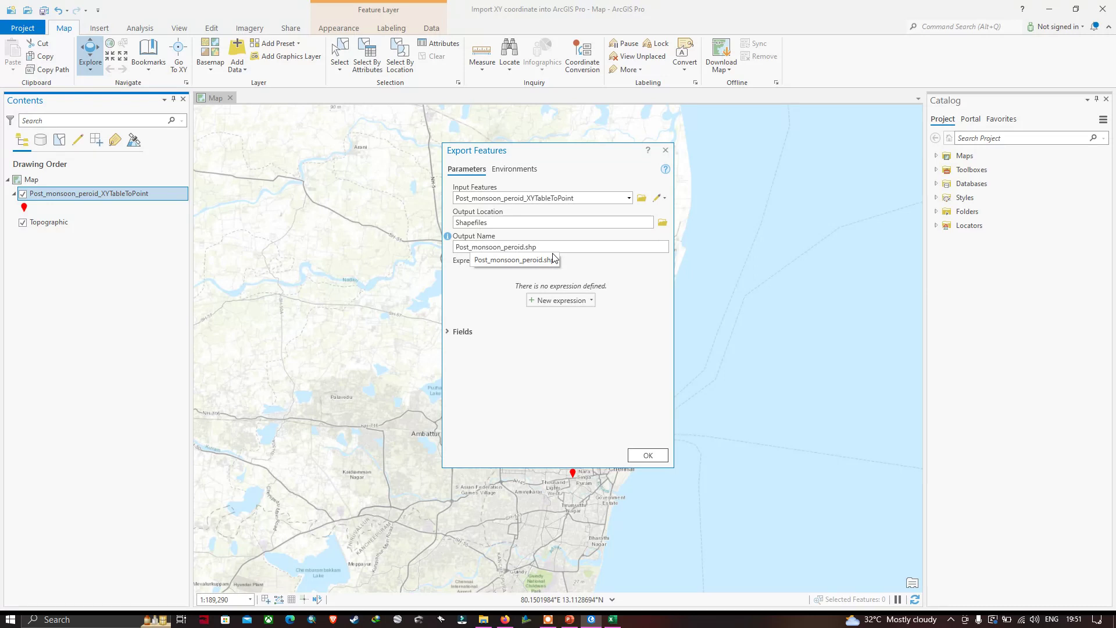
pyautogui.click(651, 454)
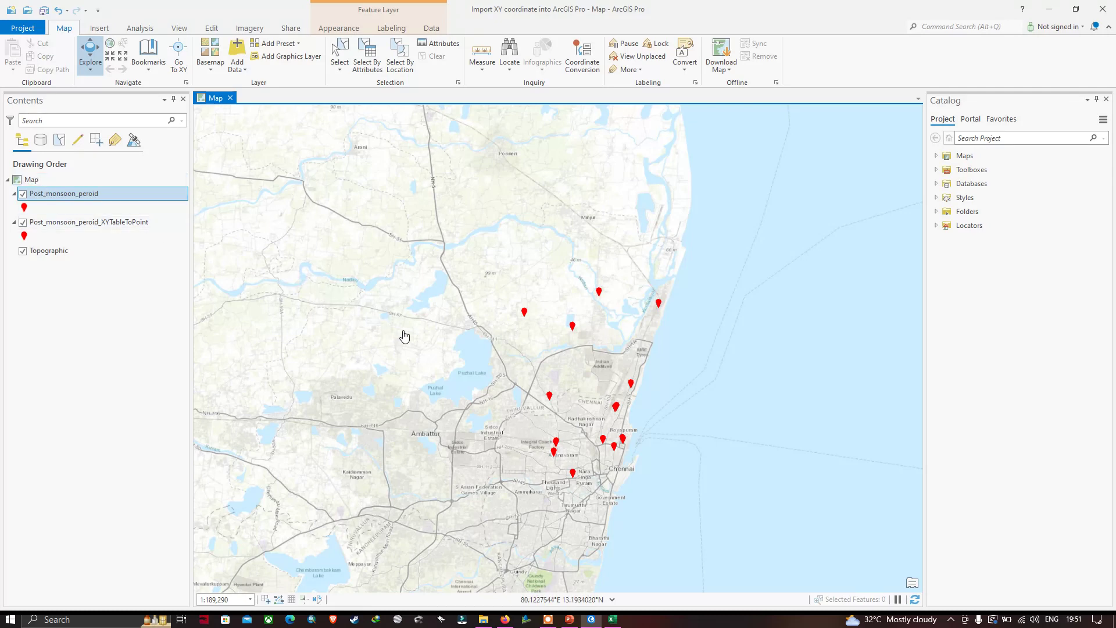
pyautogui.hotkey('alt', 'Tab')
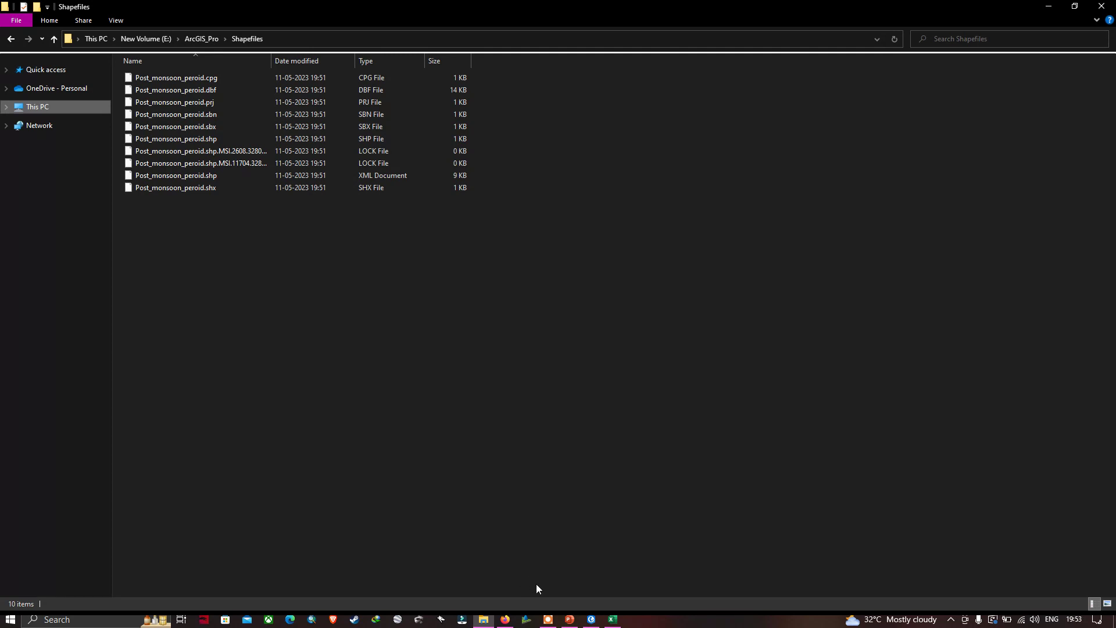
pyautogui.click(592, 619)
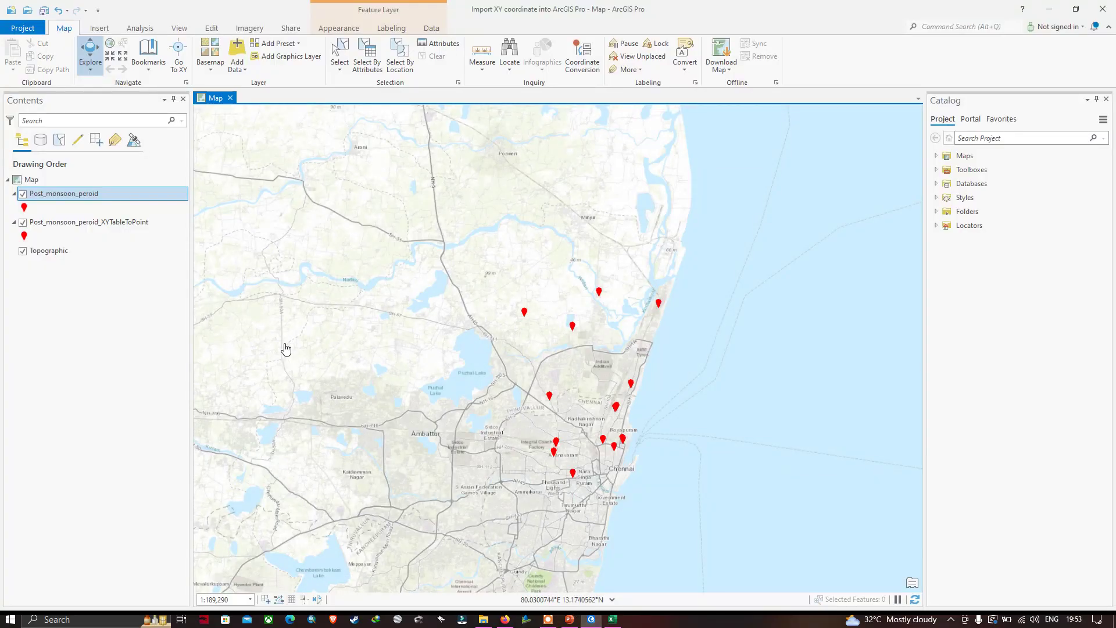
# Remove the exported Post_monsoon_peroid layer and the XY point layer from the map.
pyautogui.click(83, 198)
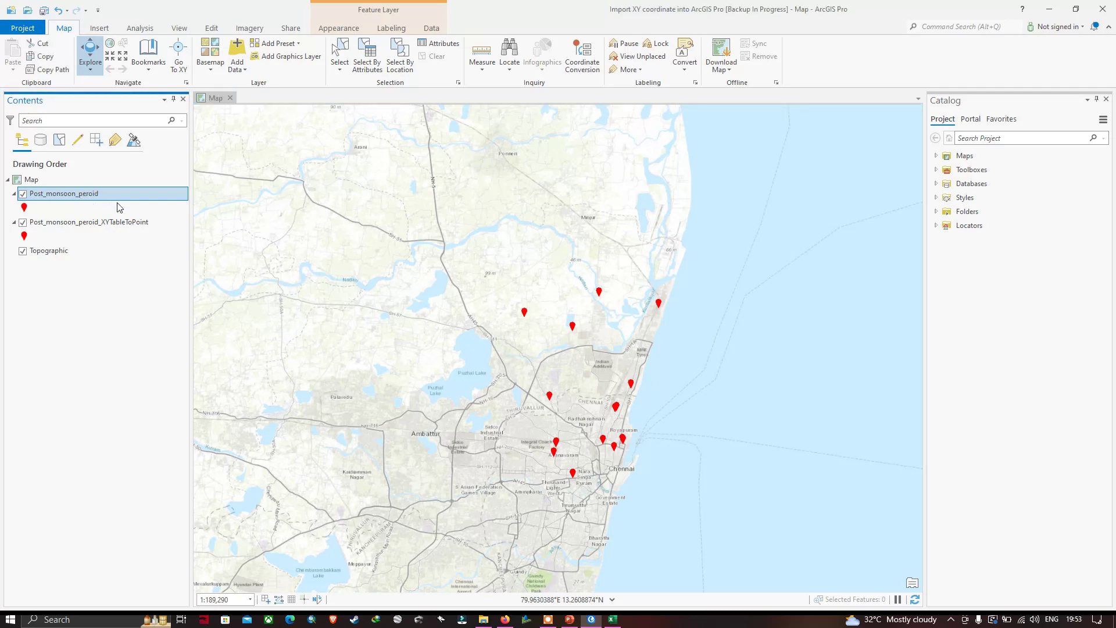
pyautogui.rightClick(118, 205)
pyautogui.click(114, 220)
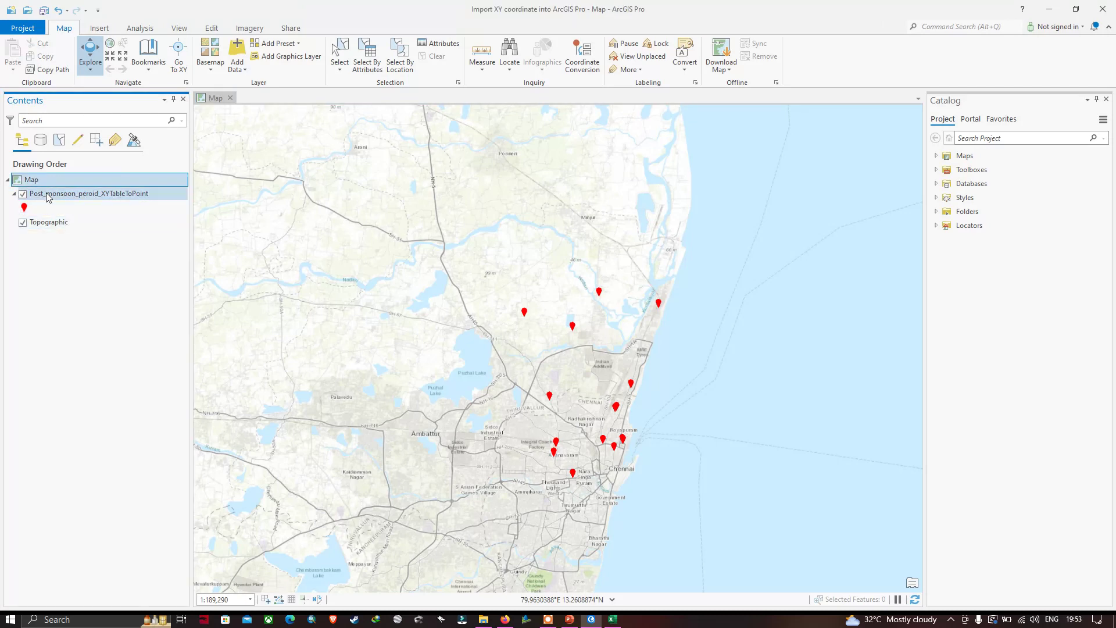
pyautogui.click(44, 195)
pyautogui.rightClick(47, 194)
pyautogui.click(76, 215)
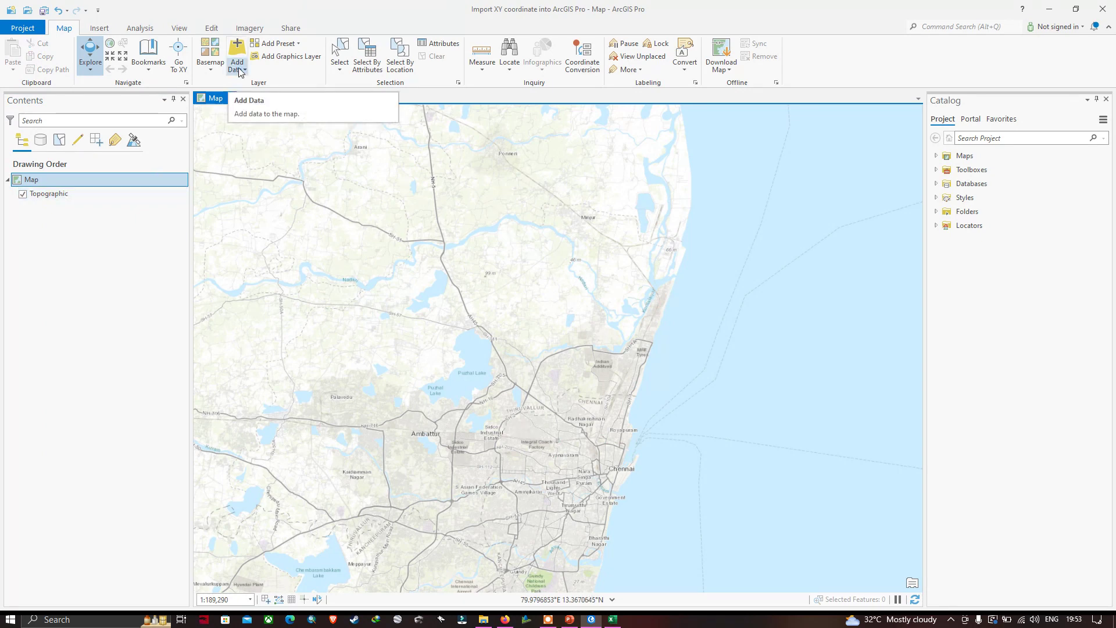
# Add Post_monsoon_peroid.shp from the Shapefiles folder to the map.
pyautogui.click(239, 70)
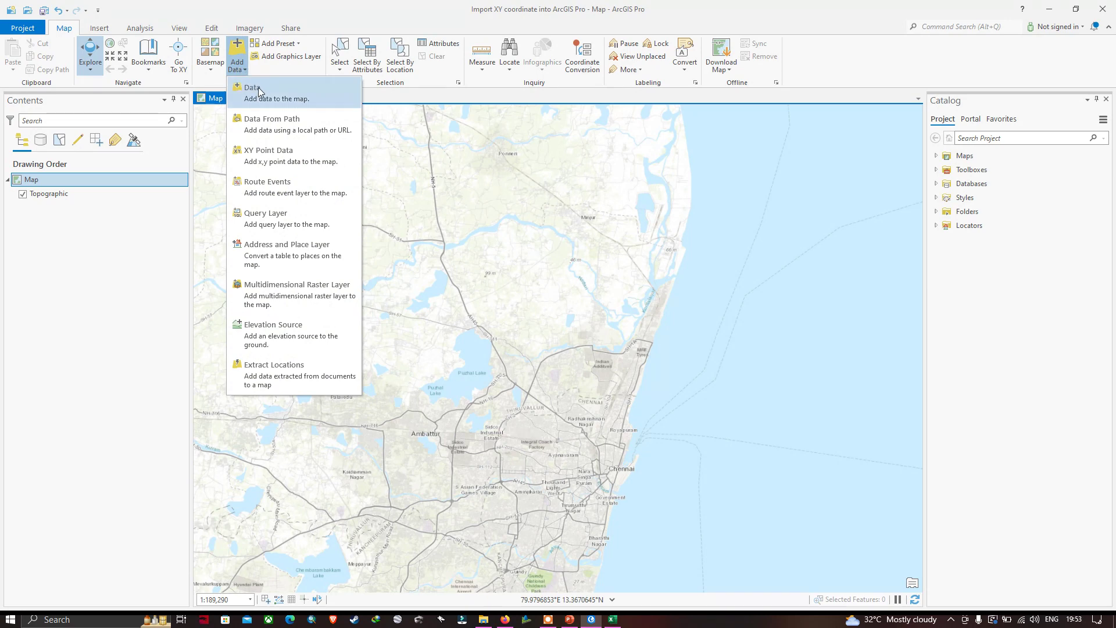
pyautogui.click(240, 68)
pyautogui.click(240, 69)
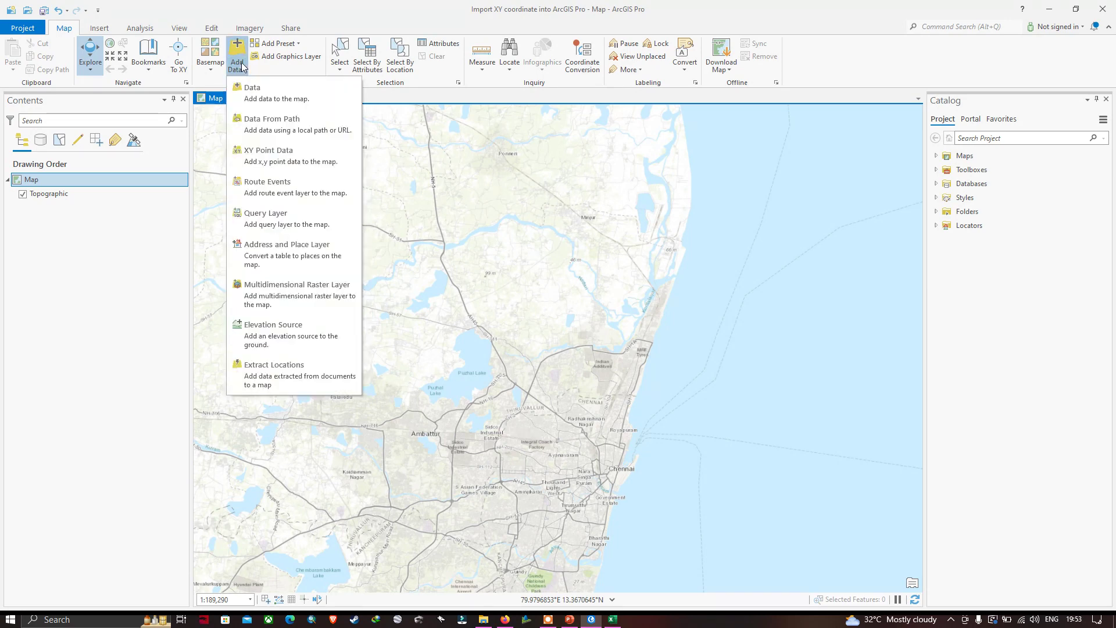
pyautogui.click(289, 100)
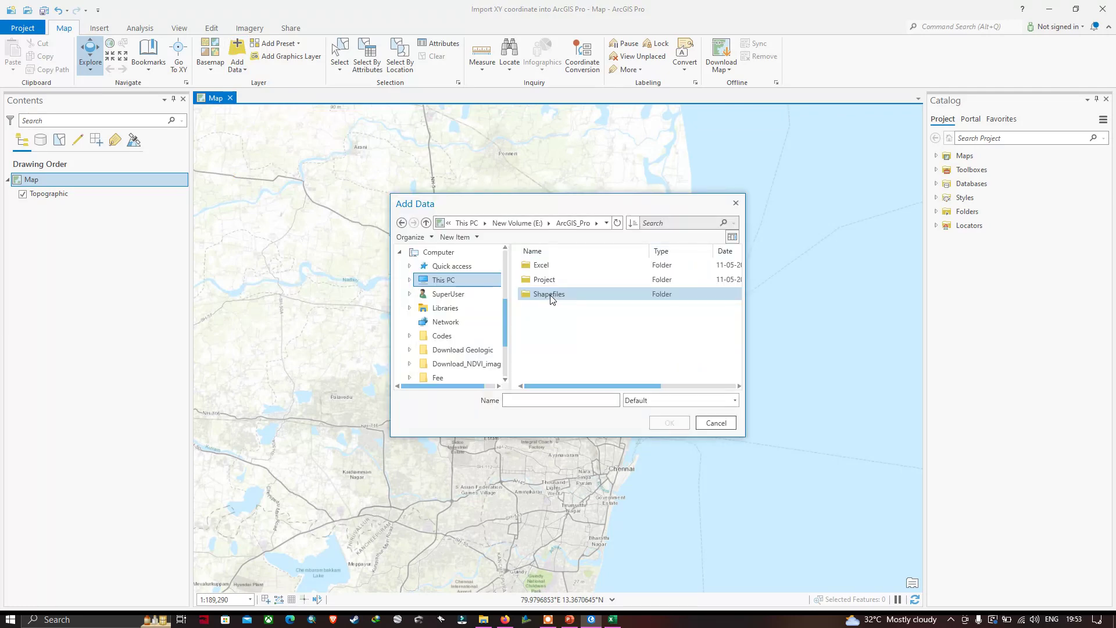
pyautogui.doubleClick(551, 296)
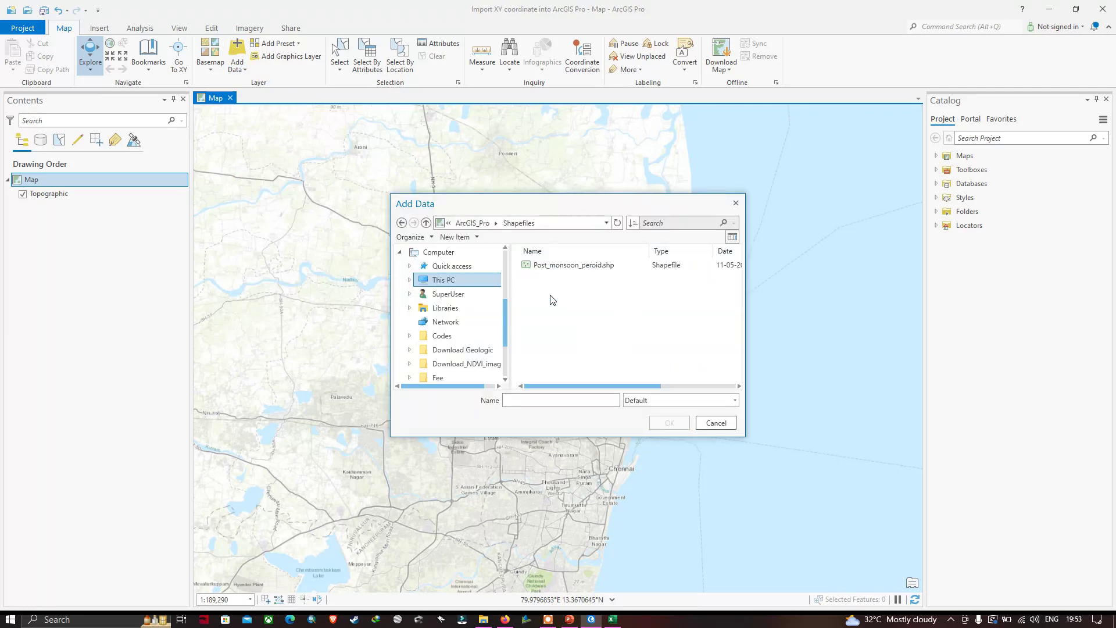
pyautogui.click(564, 263)
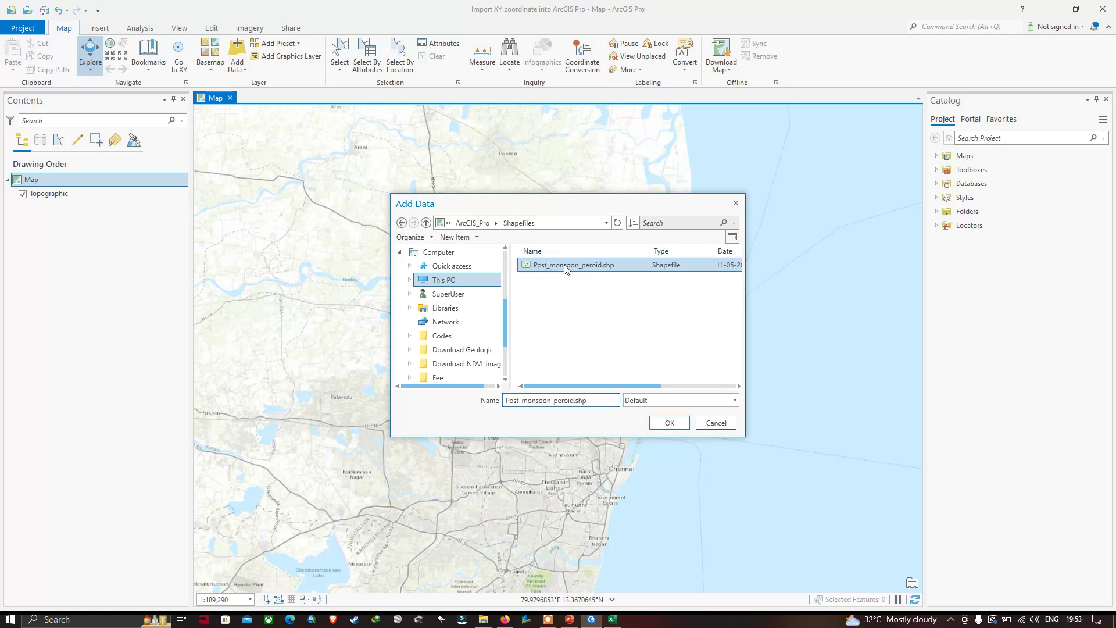
pyautogui.click(670, 423)
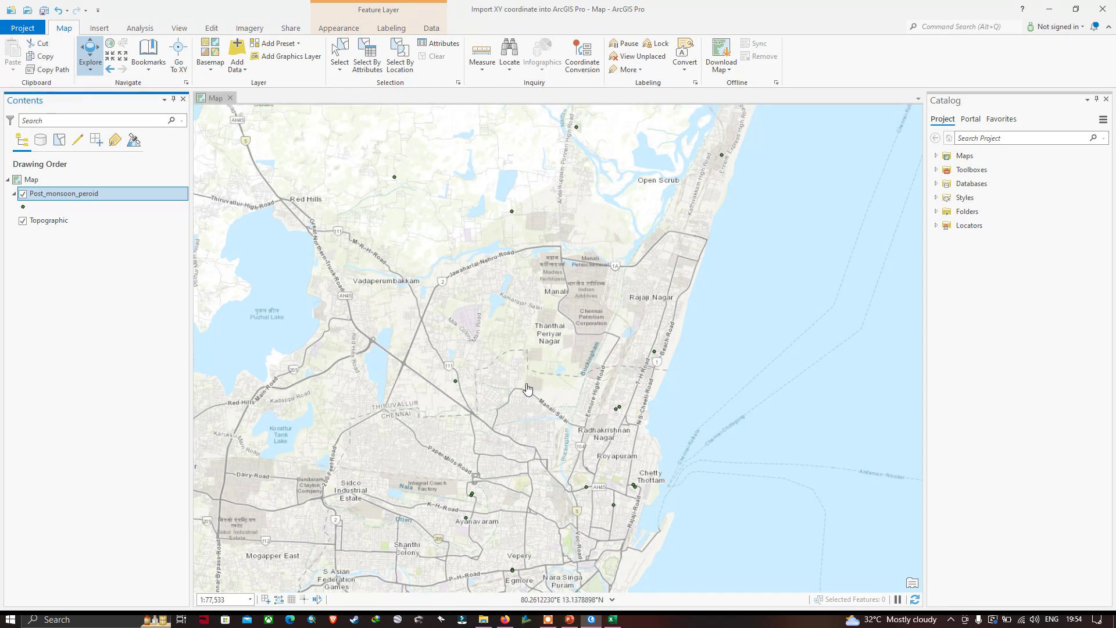
# Recentre the wells and open the Post_monsoon_peroid attribute table to inspect its Latitude values.
pyautogui.moveTo(512, 381); pyautogui.dragTo(564, 377)
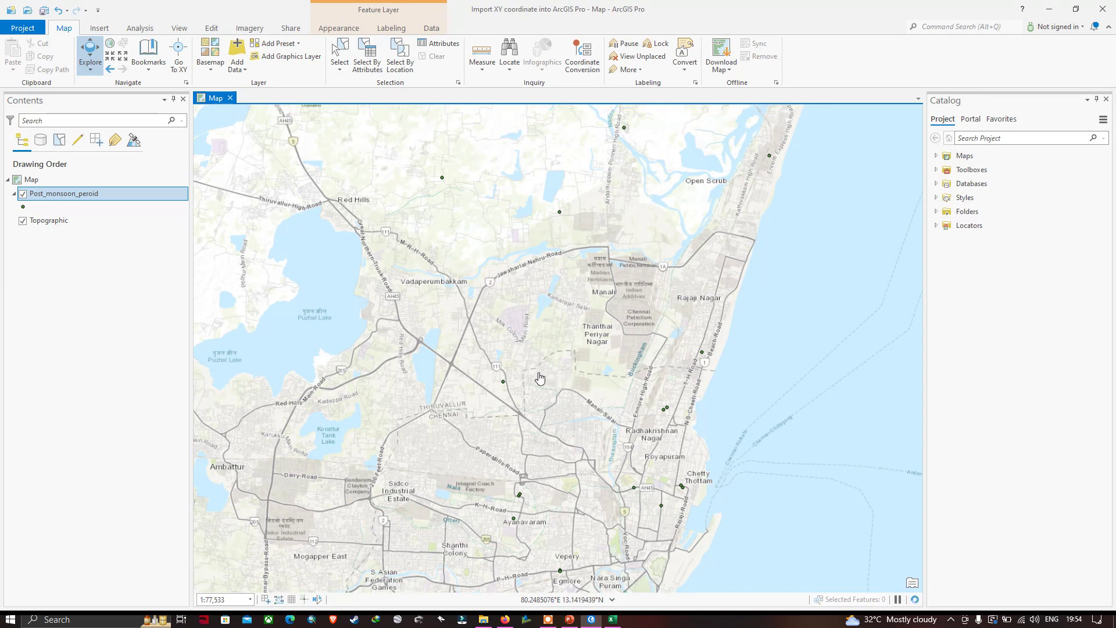
pyautogui.rightClick(74, 199)
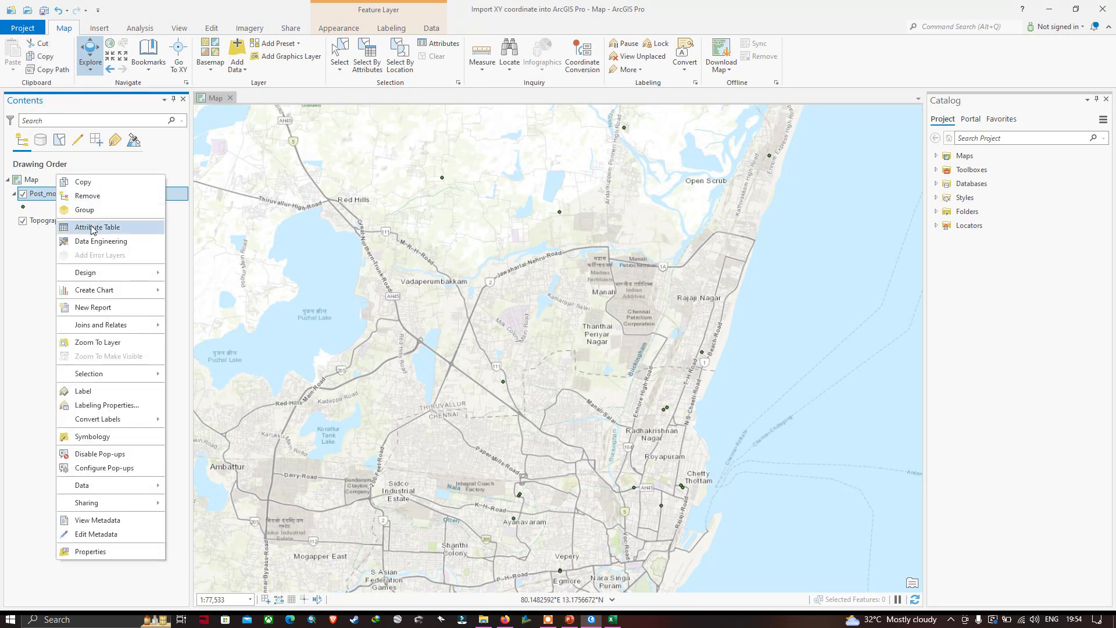
pyautogui.click(130, 240)
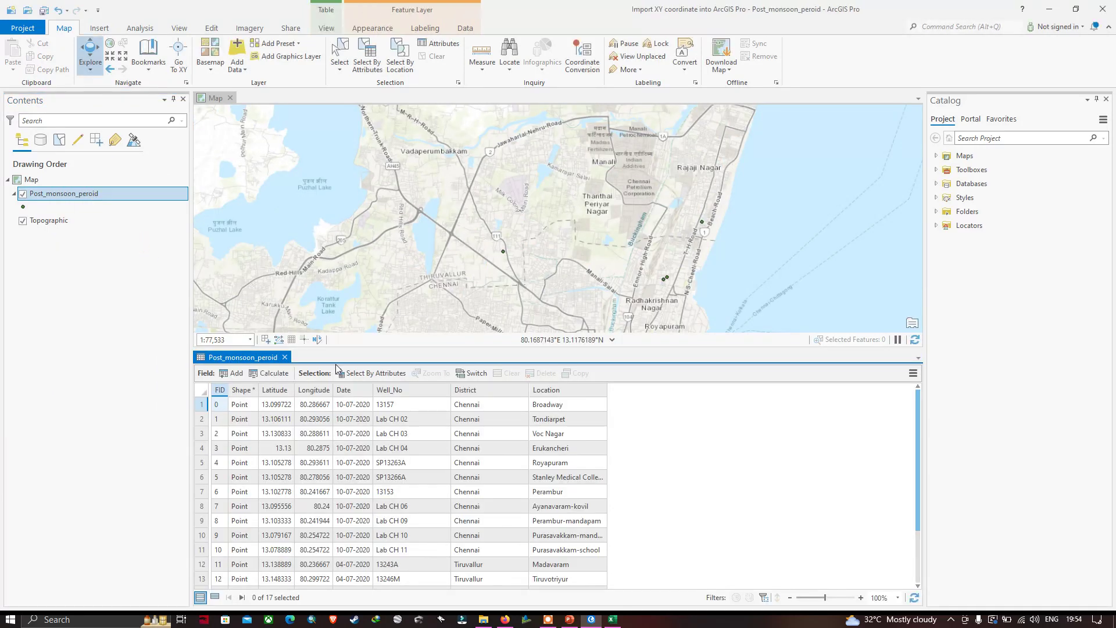
pyautogui.click(287, 419)
pyautogui.click(282, 404)
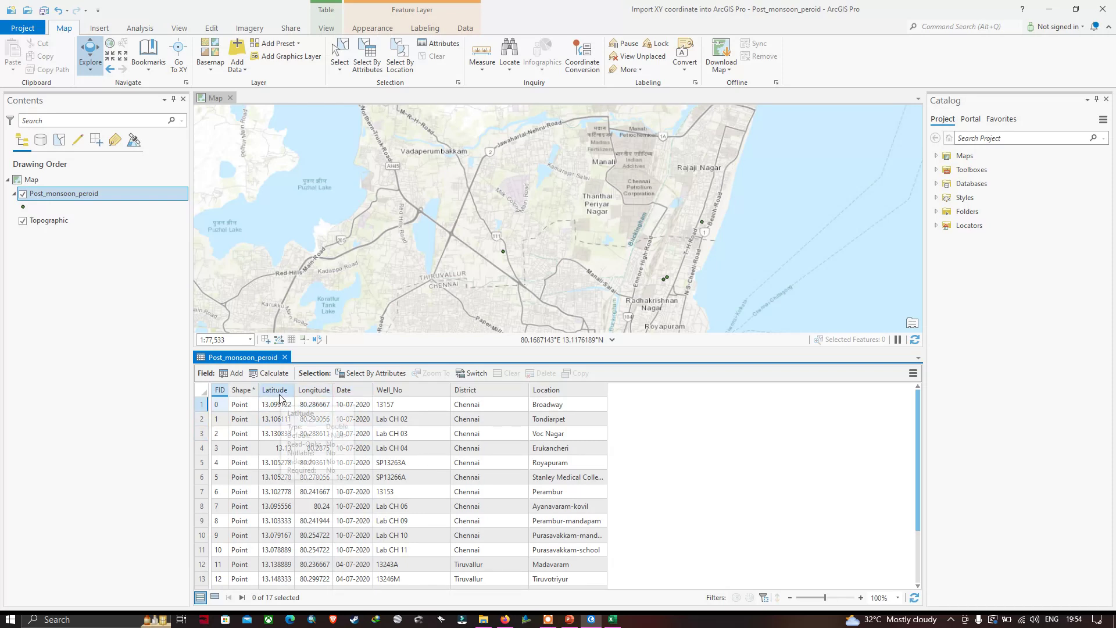